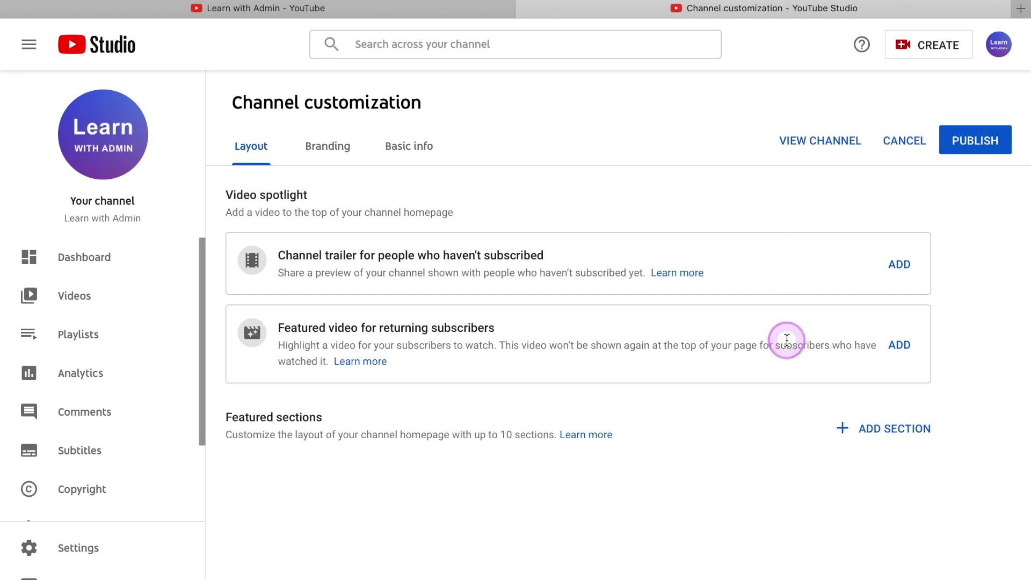
click(350, 11)
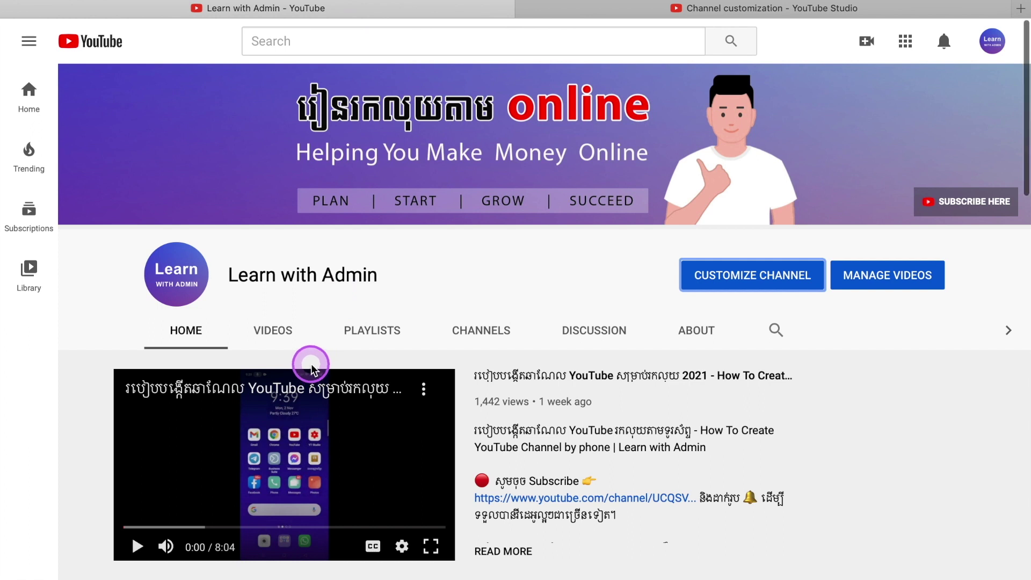
mouse_move(420, 116)
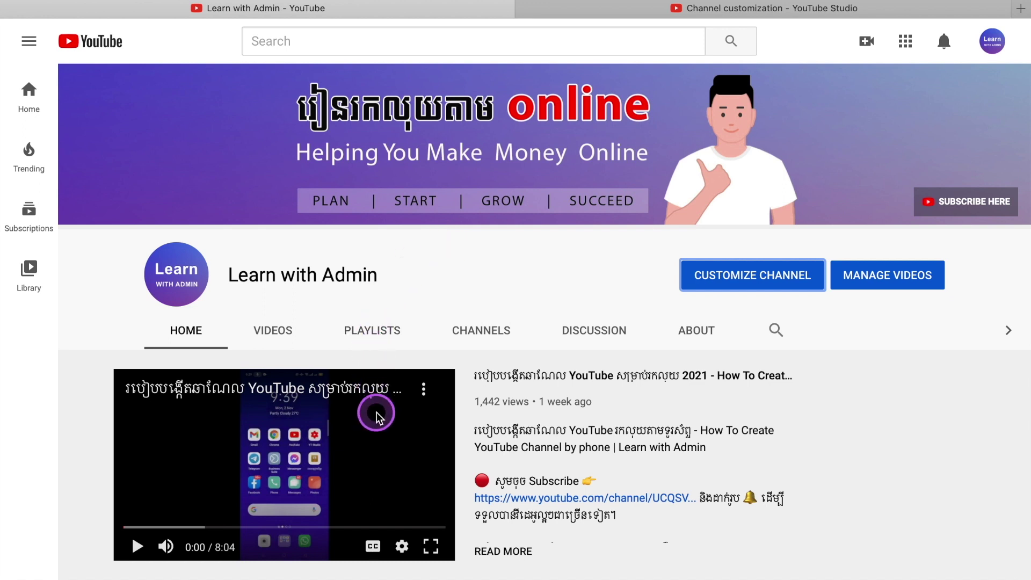
scroll(375, 415, down, 1)
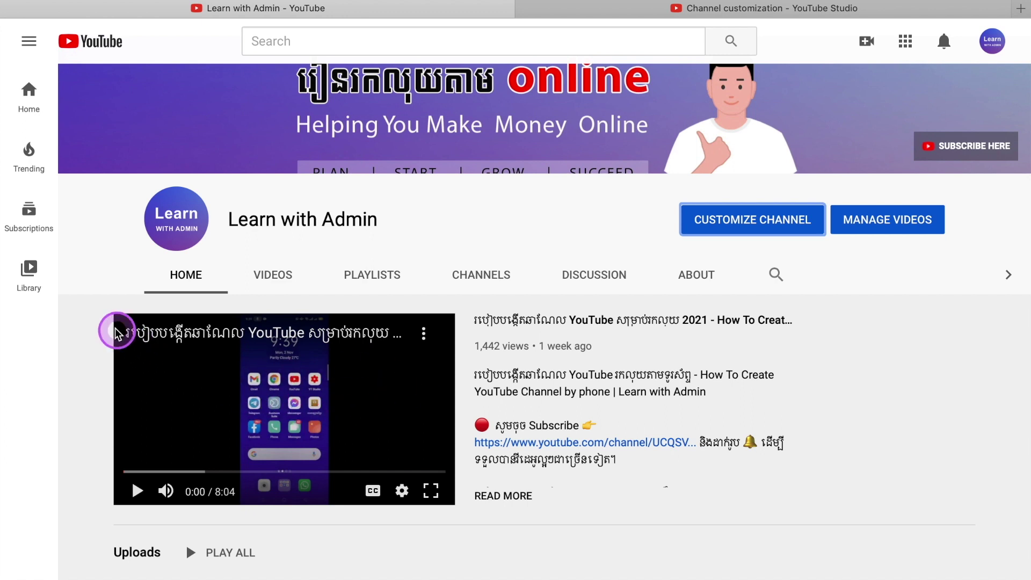
scroll(525, 489, down, 2)
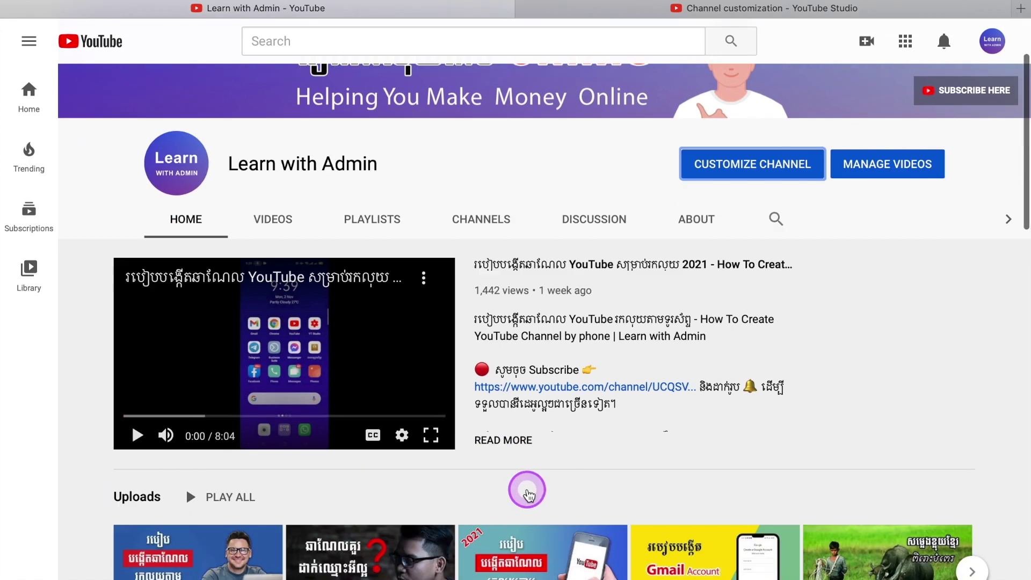
scroll(314, 395, down, 5)
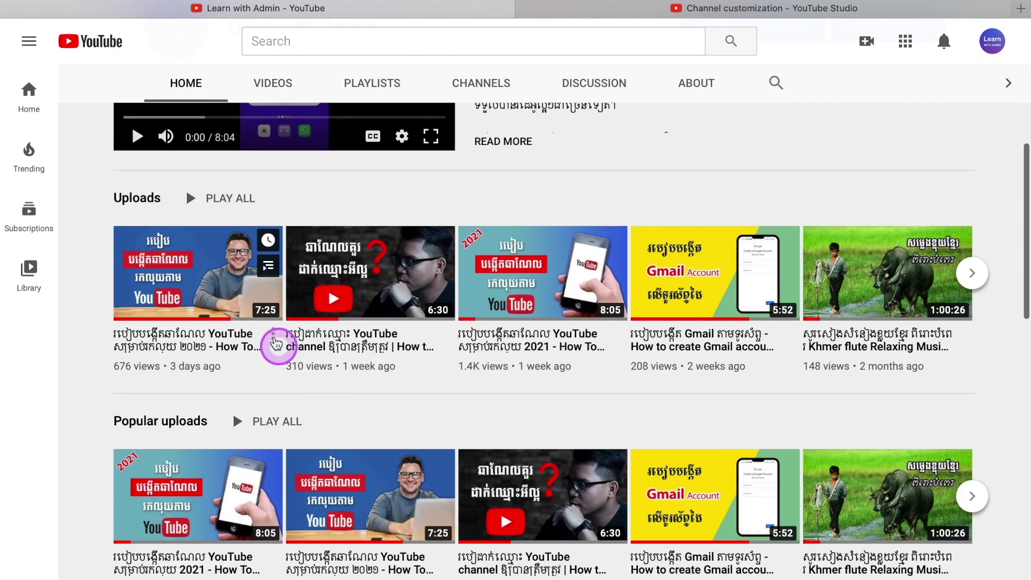
scroll(380, 340, up, 7)
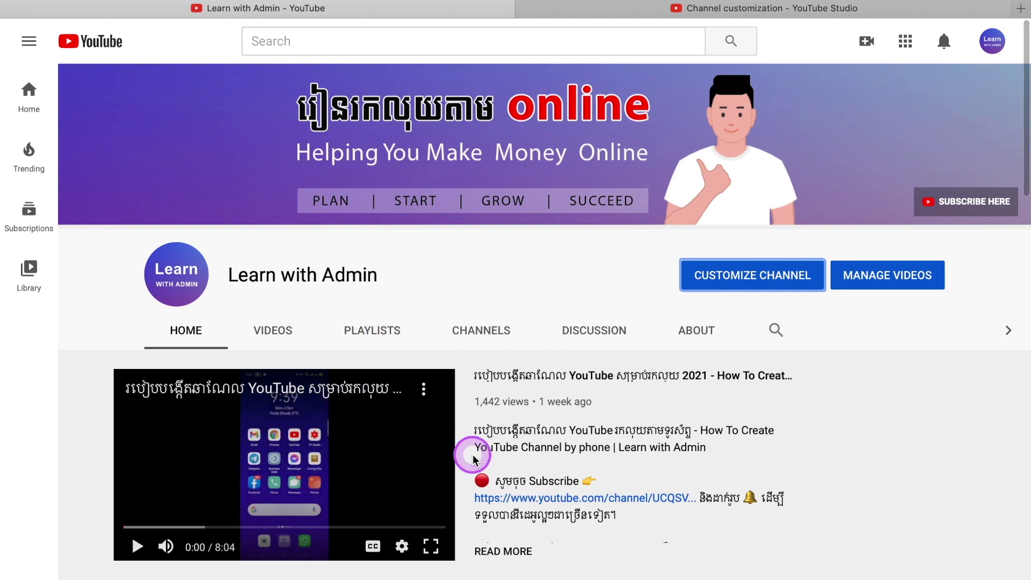
key(ctrl+Tab)
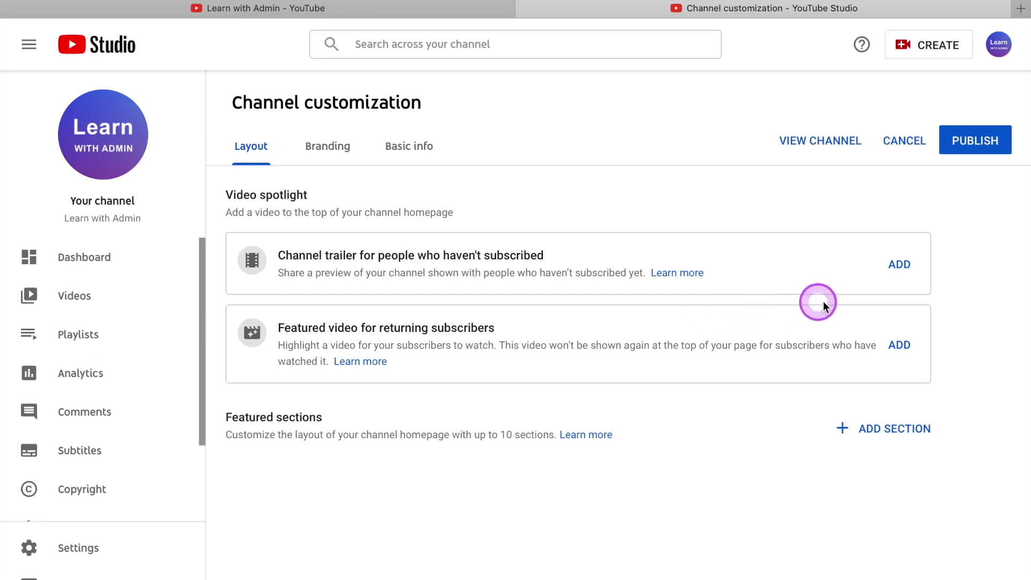
Set the 1.4K-view channel-creation video as trailer and the 310-view channel-naming video as featured video.
click(900, 268)
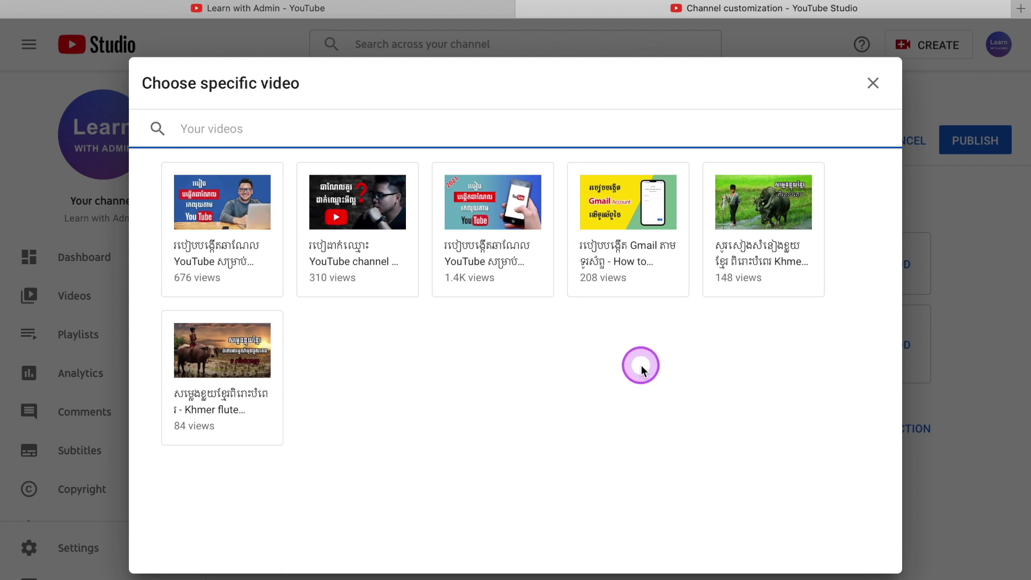
click(482, 211)
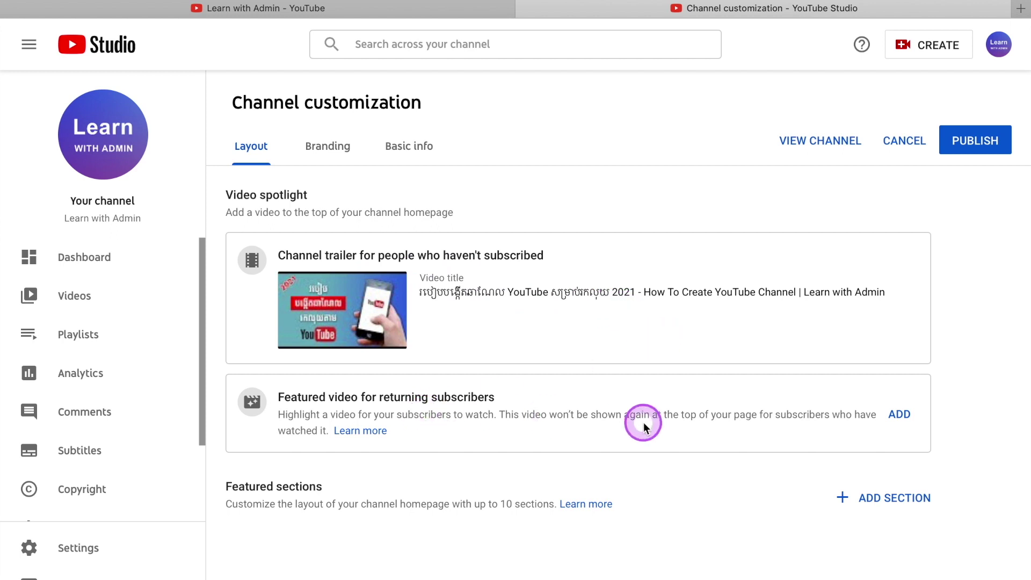
click(894, 430)
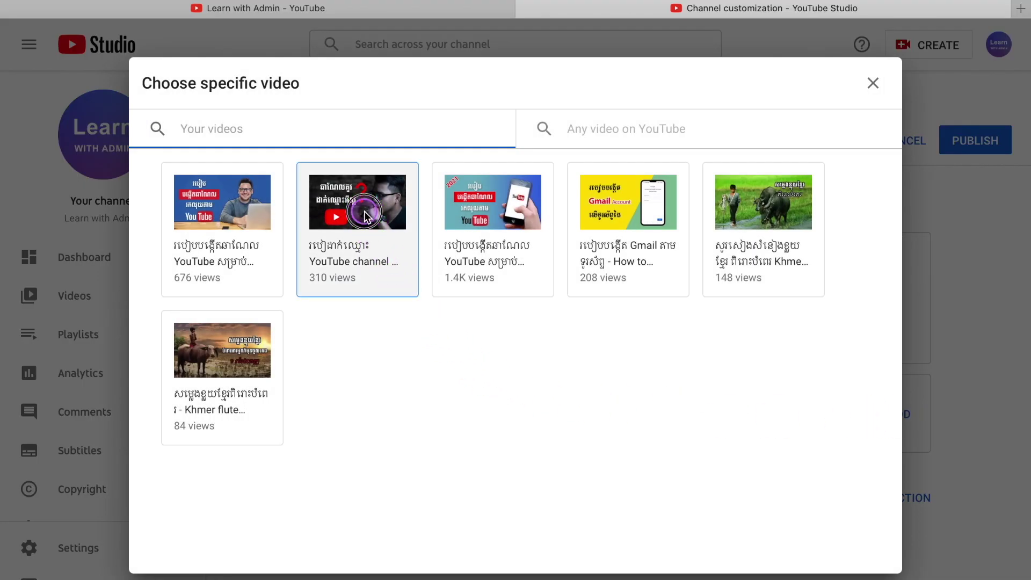
click(376, 217)
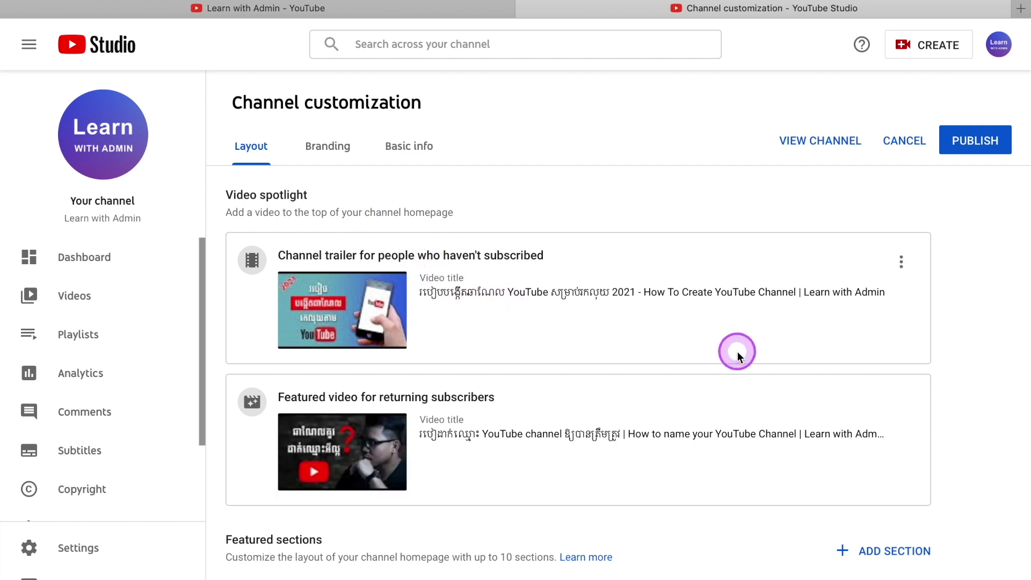
Remove the channel trailer and re-add the same 1.4K-view video as the trailer.
click(902, 260)
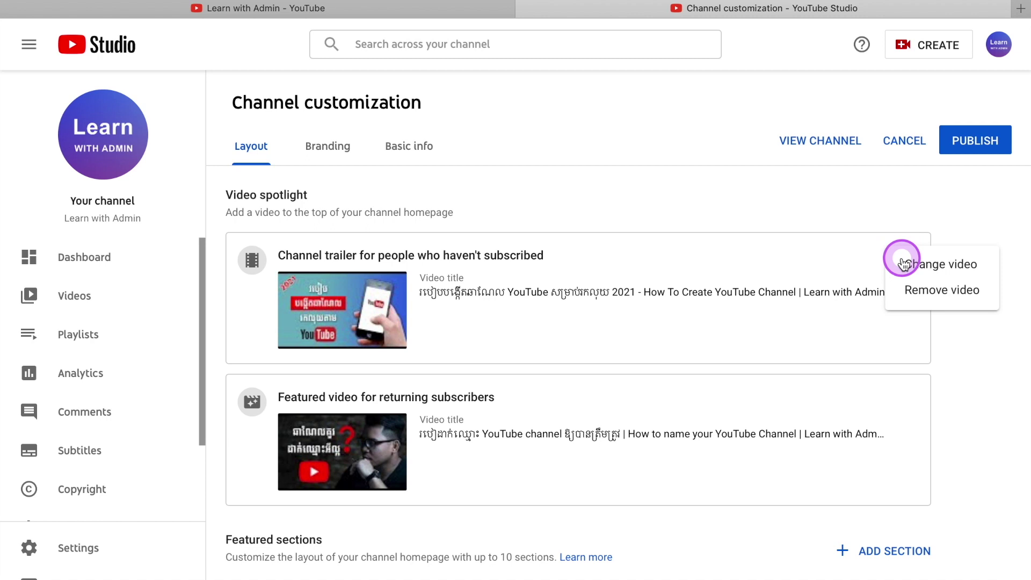
click(990, 270)
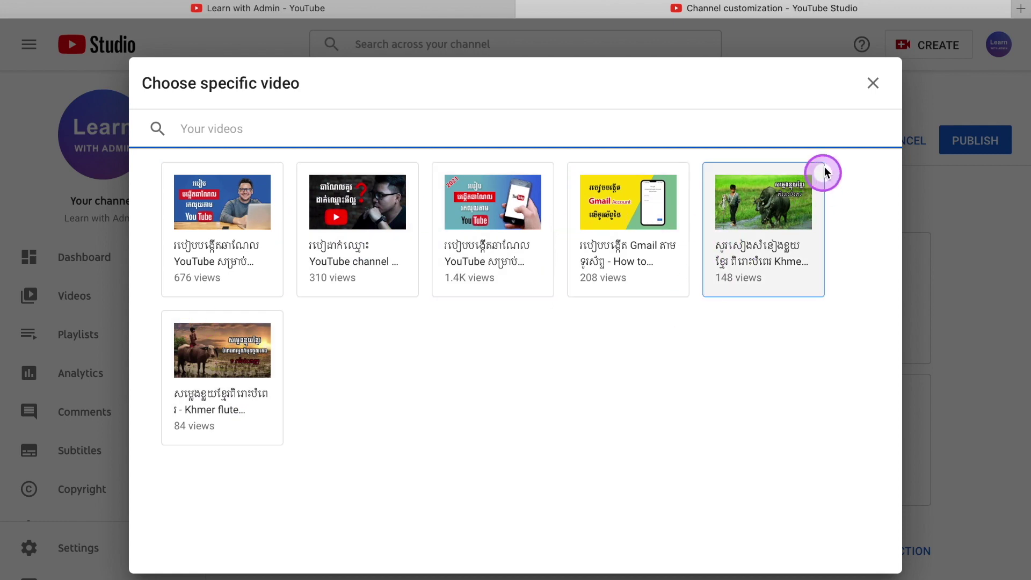
click(873, 83)
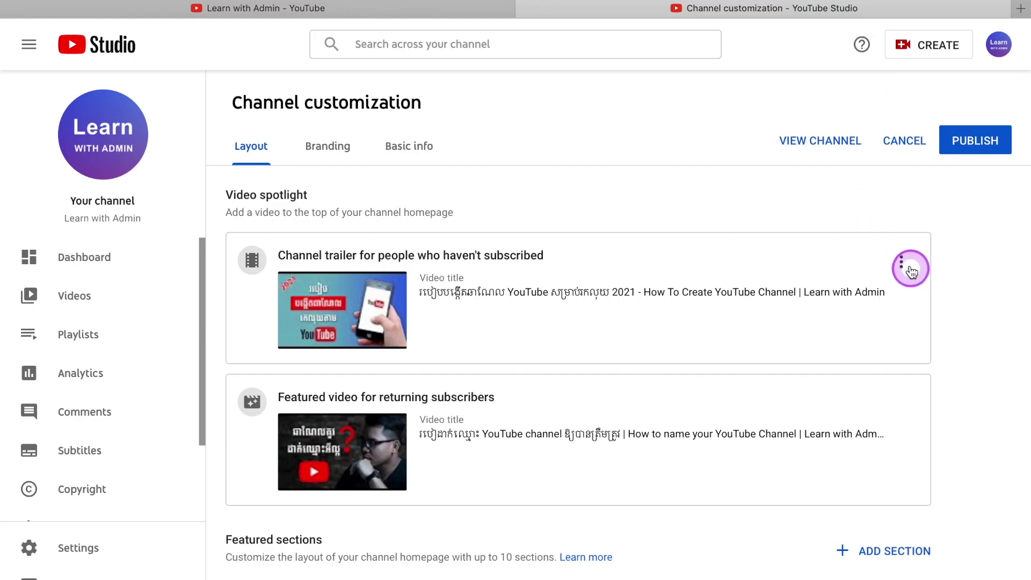
click(904, 264)
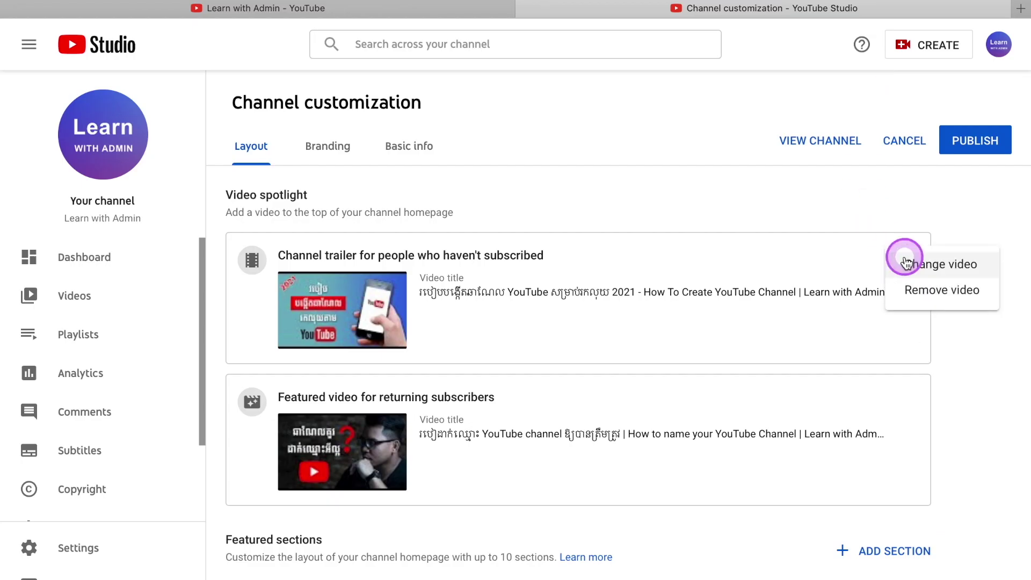
click(982, 294)
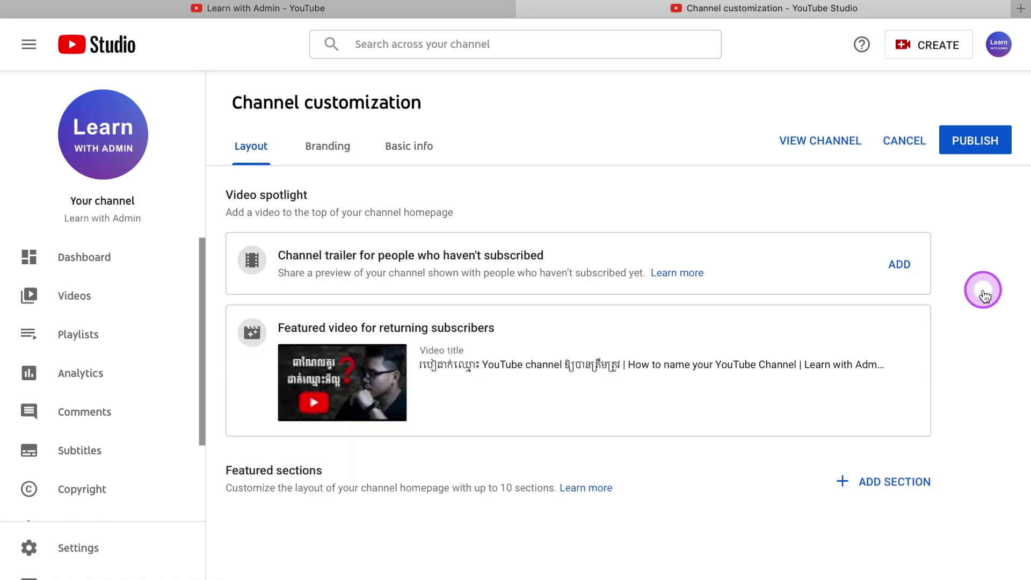
click(899, 266)
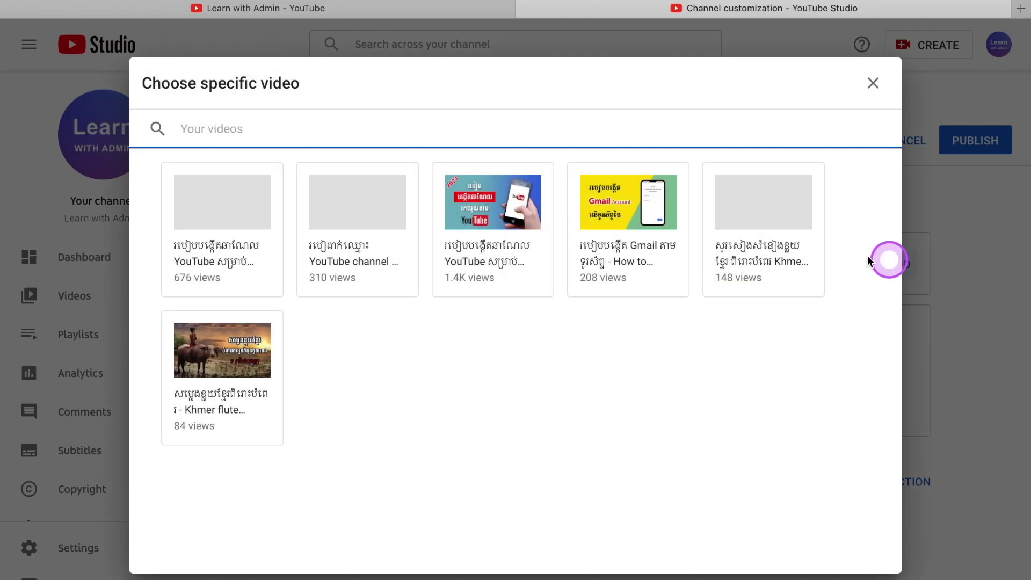
click(502, 197)
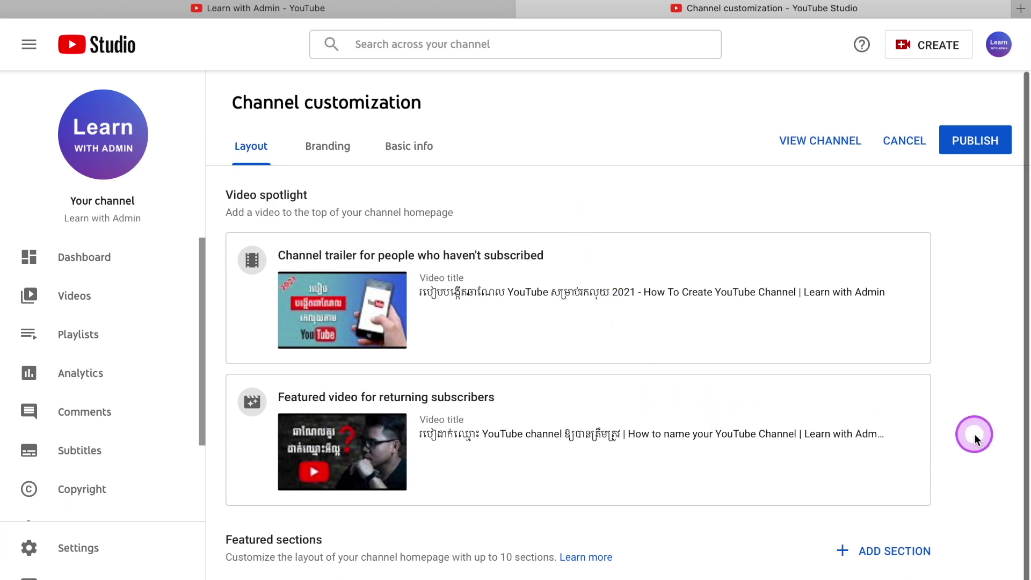
scroll(974, 433, down, 1)
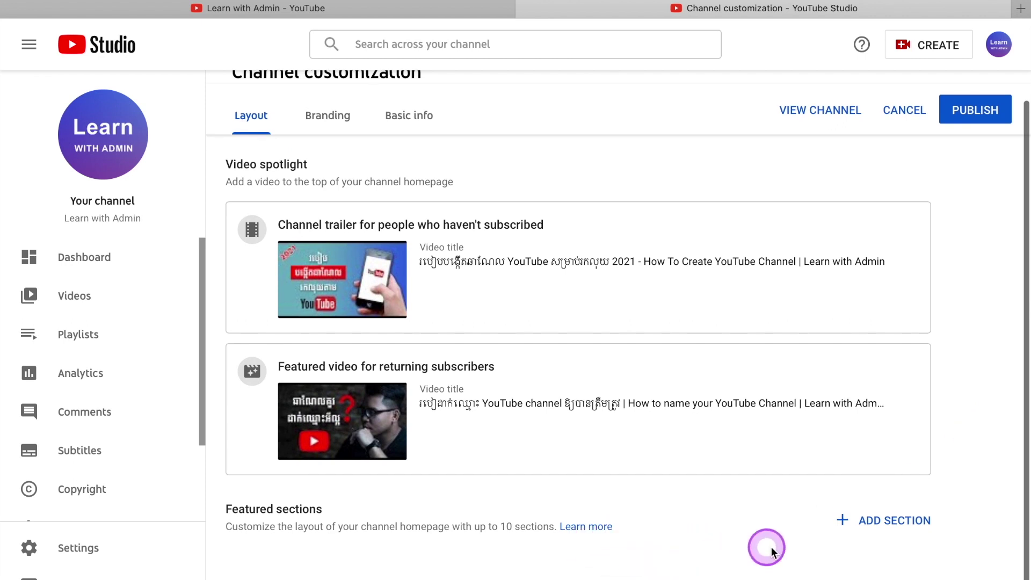
Add Uploads and Popular uploads sections to the homepage, then start a Single playlist section.
click(917, 522)
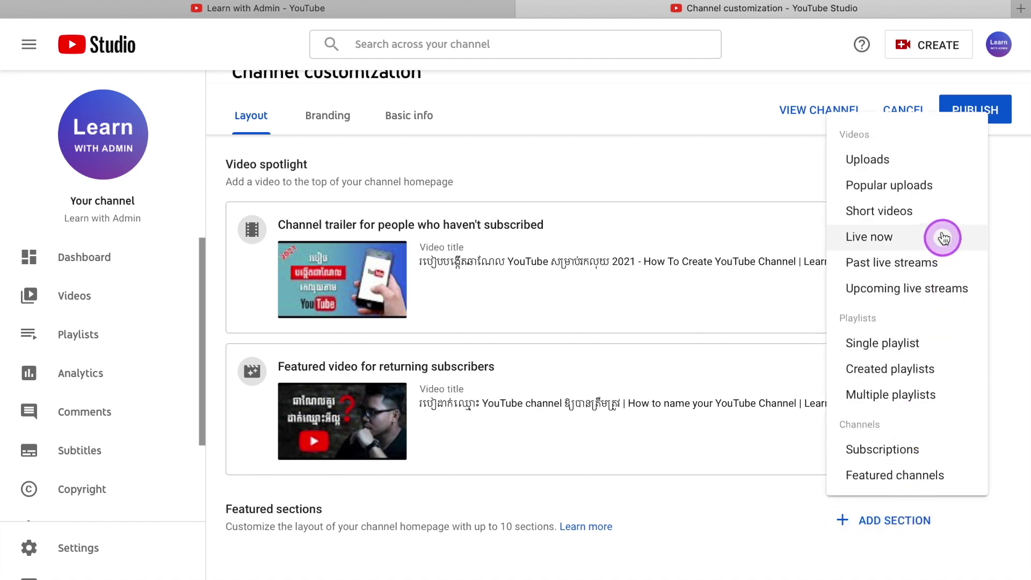
click(959, 171)
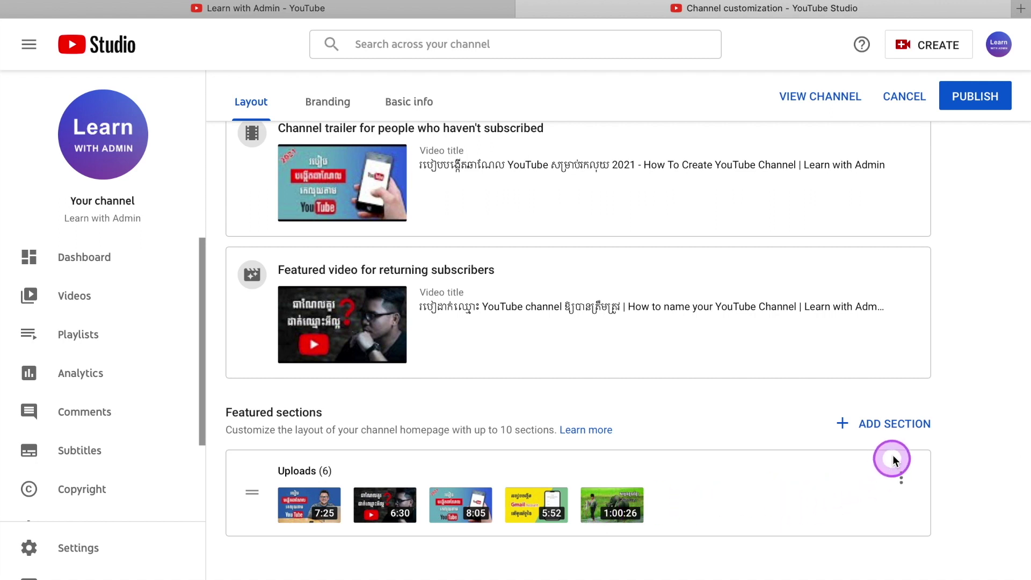
click(899, 435)
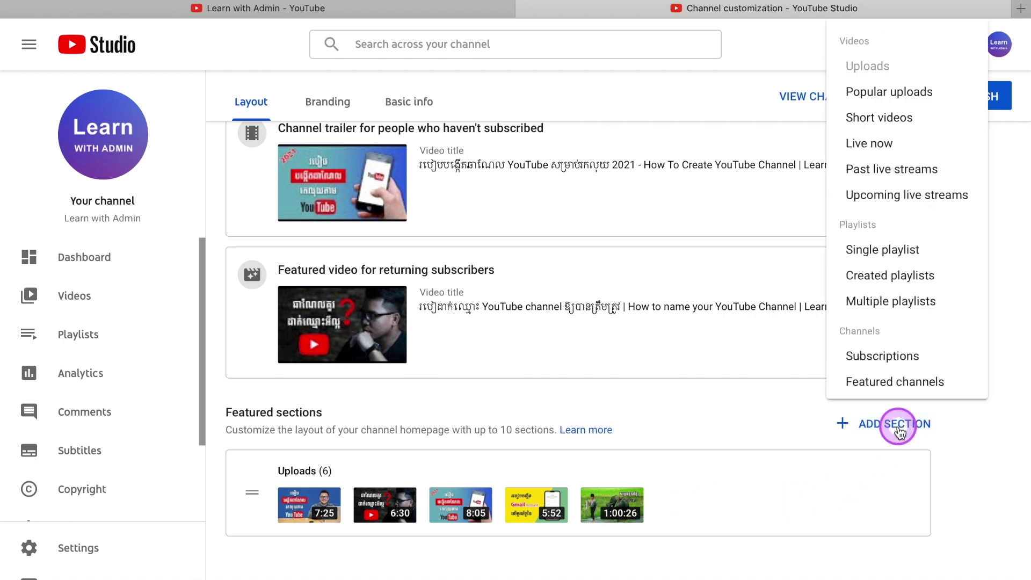
click(972, 97)
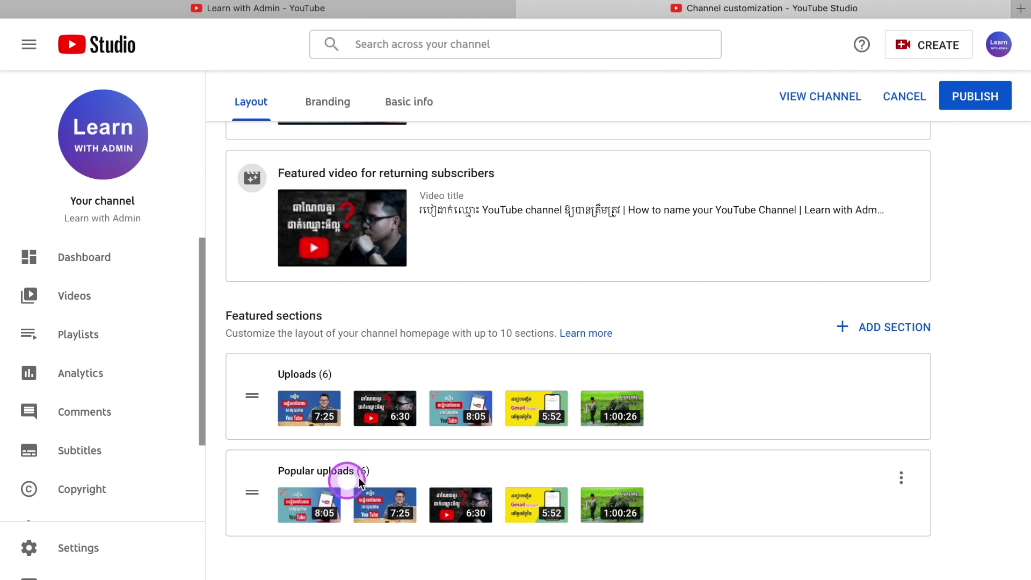
click(897, 329)
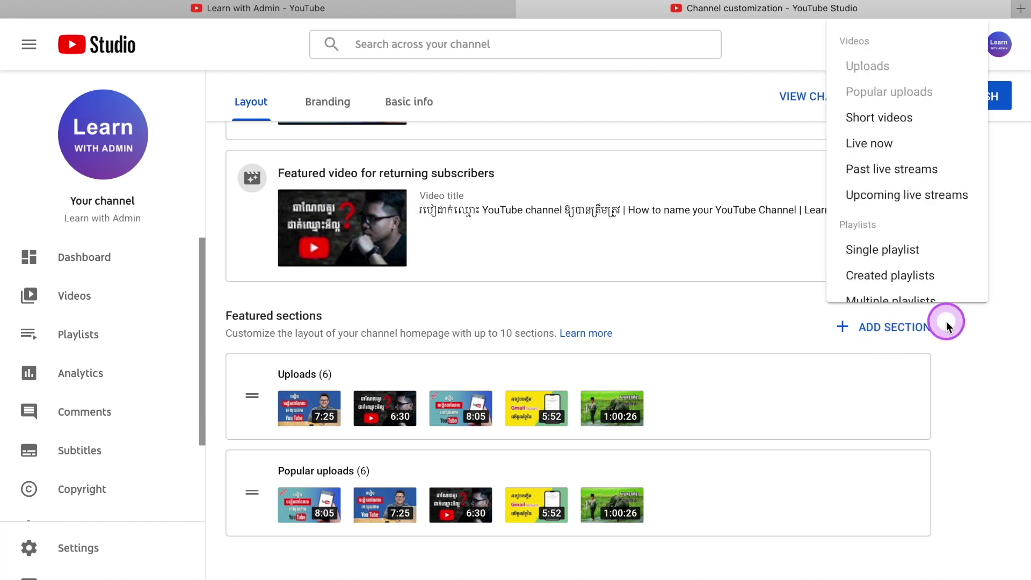
click(969, 250)
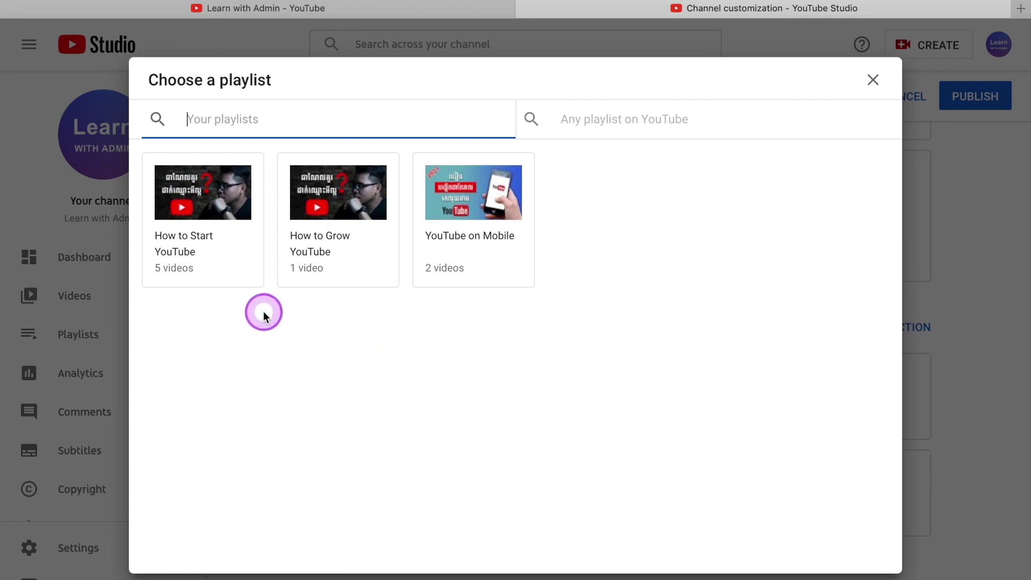
Feature the How to Start YouTube playlist, then add a How to Grow YouTube playlist section.
click(212, 191)
click(299, 518)
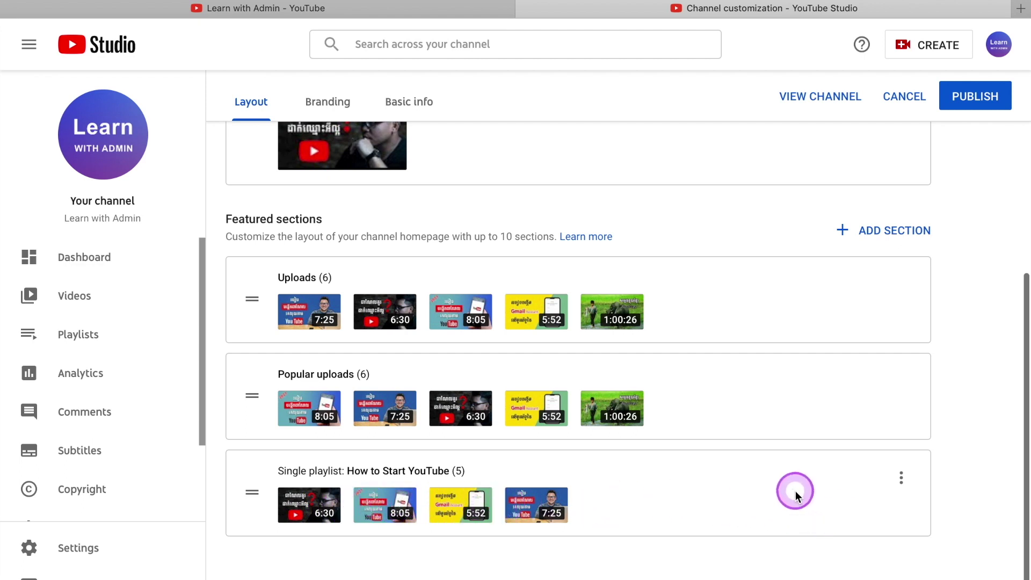
click(894, 232)
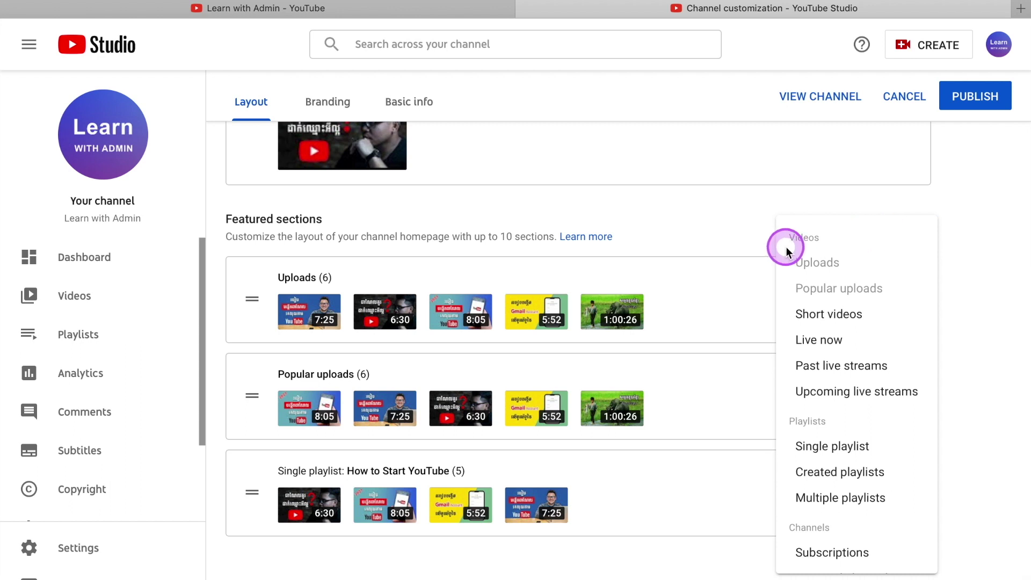
click(903, 454)
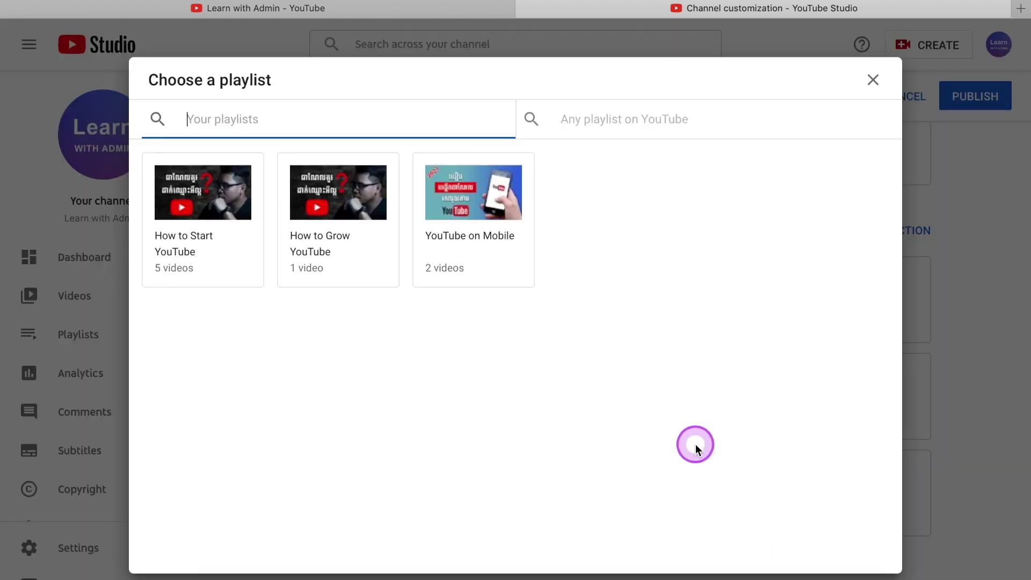
click(343, 194)
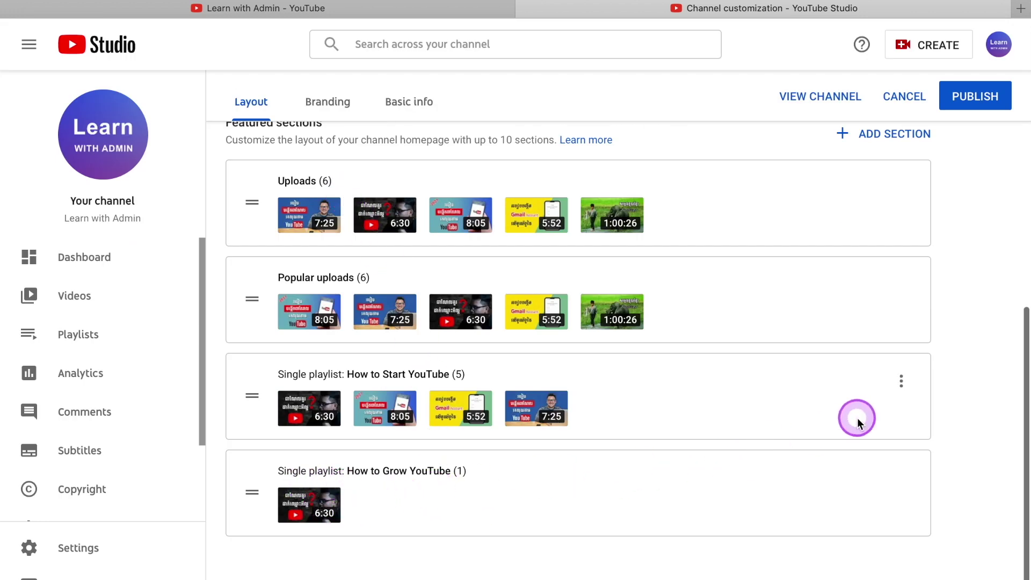
Add another single-playlist section featuring the YouTube on Mobile playlist.
click(881, 135)
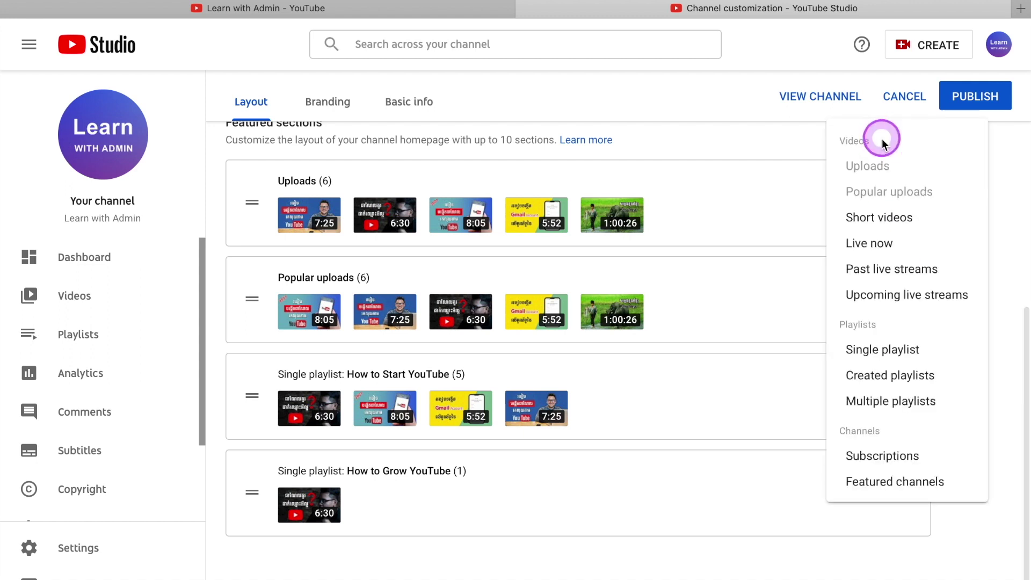
click(953, 352)
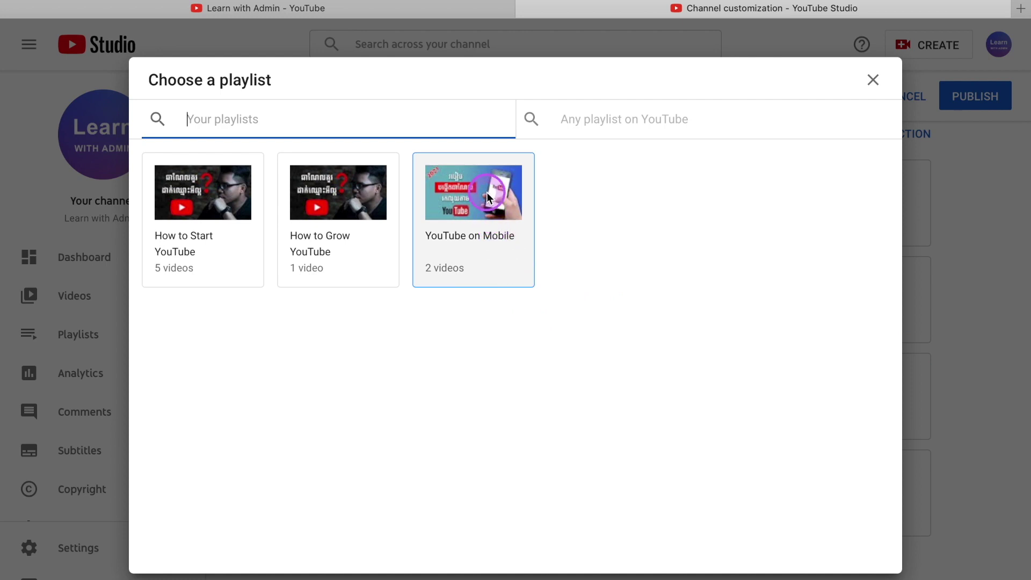
click(488, 197)
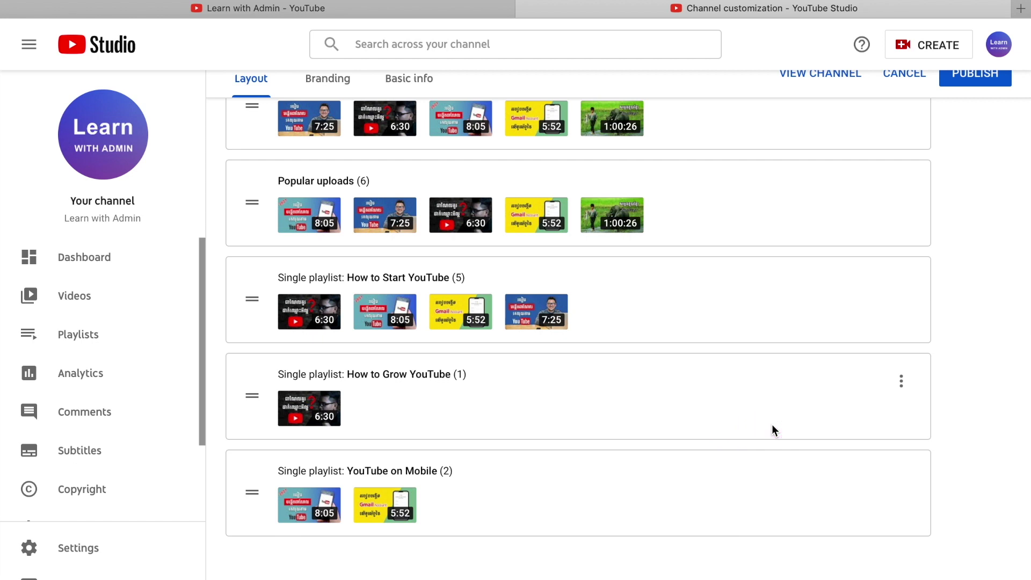
drag(761, 367, 765, 266)
scroll(762, 262, up, 3)
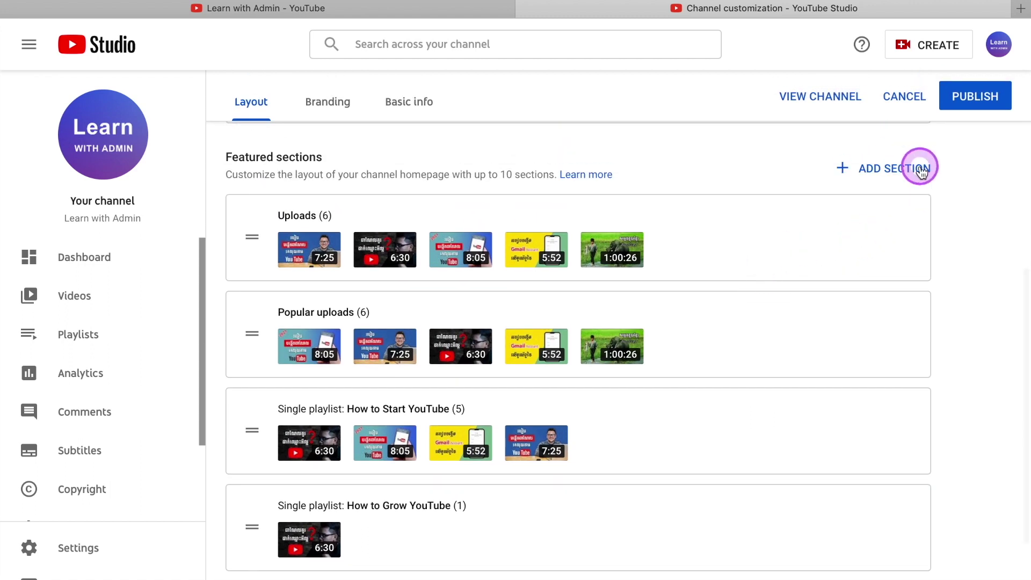
click(920, 169)
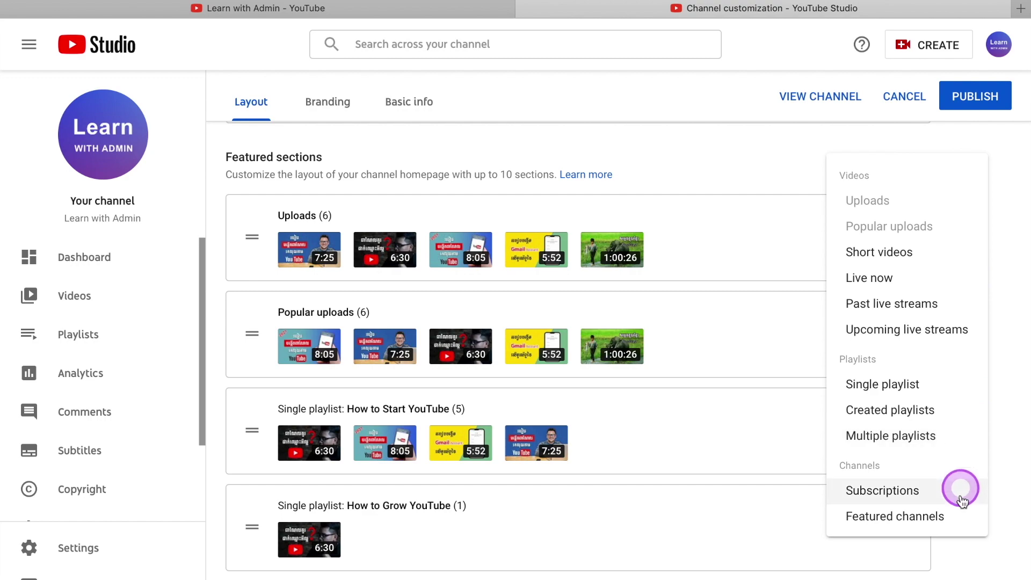
Start a Featured channels section titled Top Channels and add the top 'Make Money' search result.
click(965, 521)
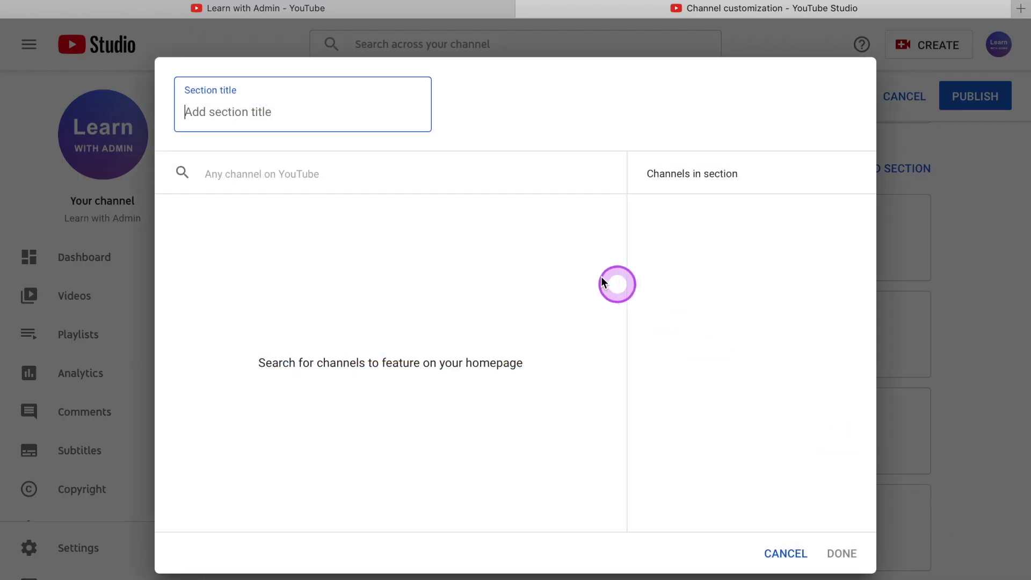
text(Top Channels)
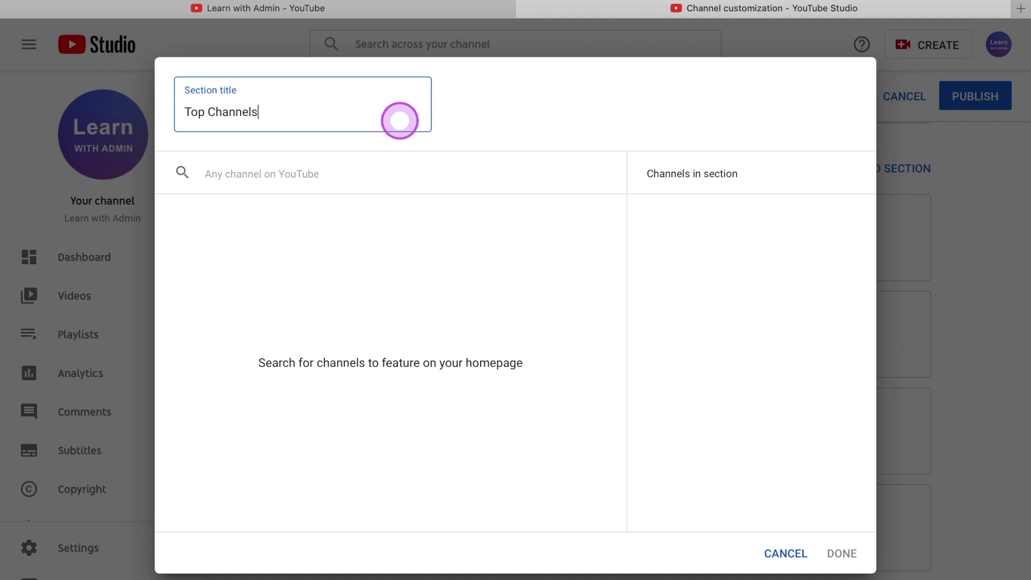
click(389, 170)
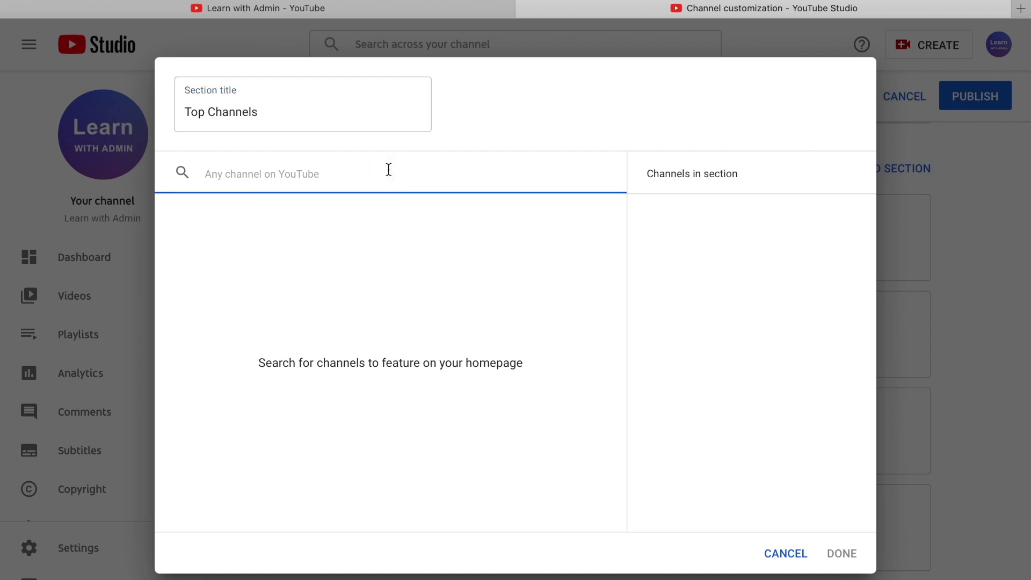
click(389, 170)
text(Make Money mat)
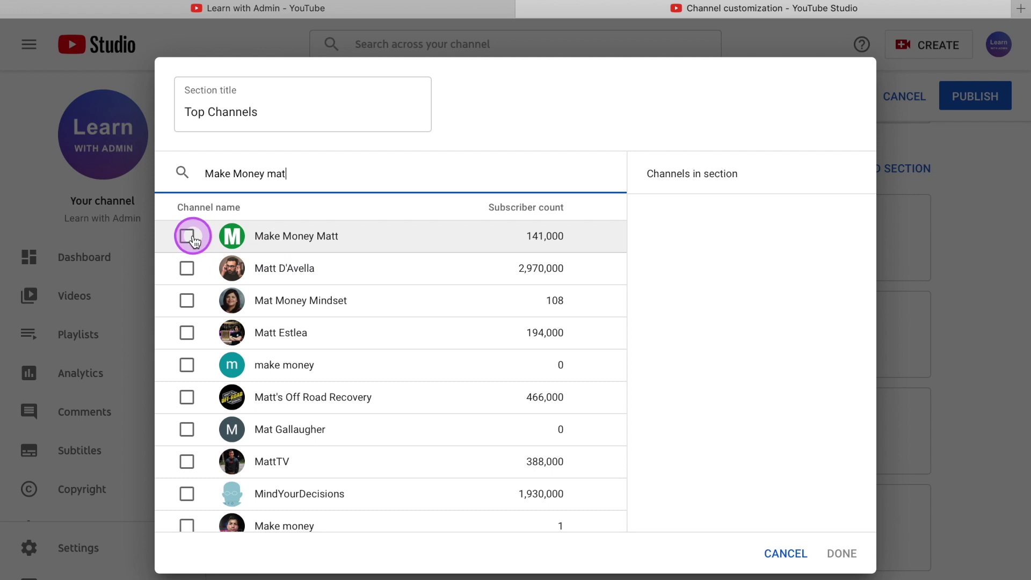
click(191, 237)
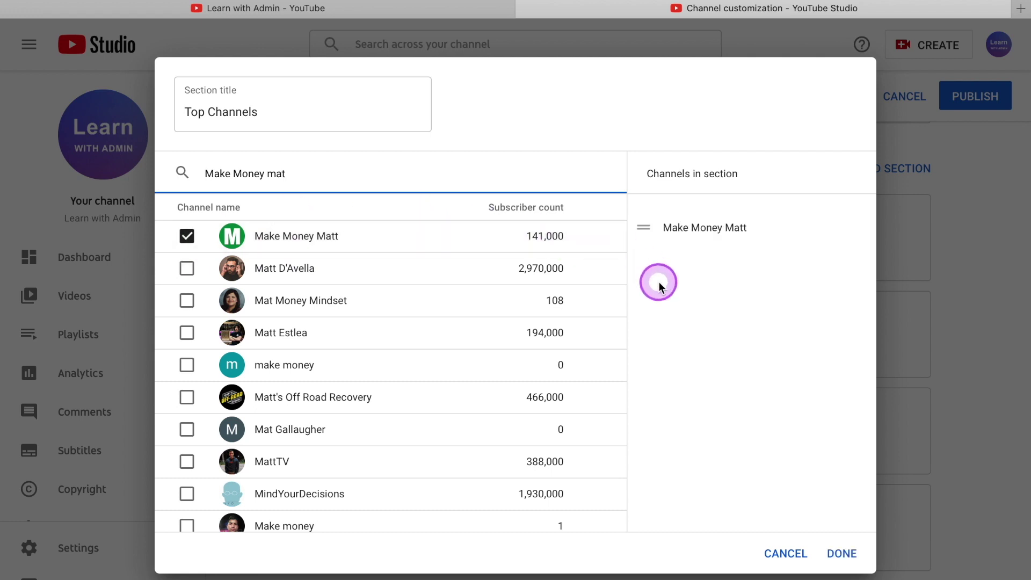
Add the vidIQ, Think Media and Primal Video channels, then finish the Top Channels section.
drag(304, 173, 129, 159)
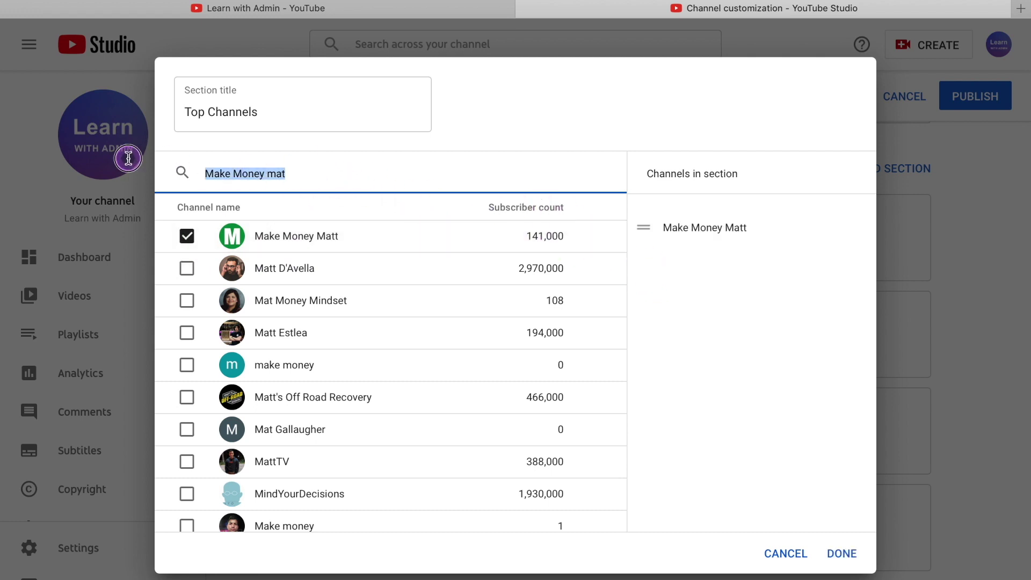
text(Vidiq)
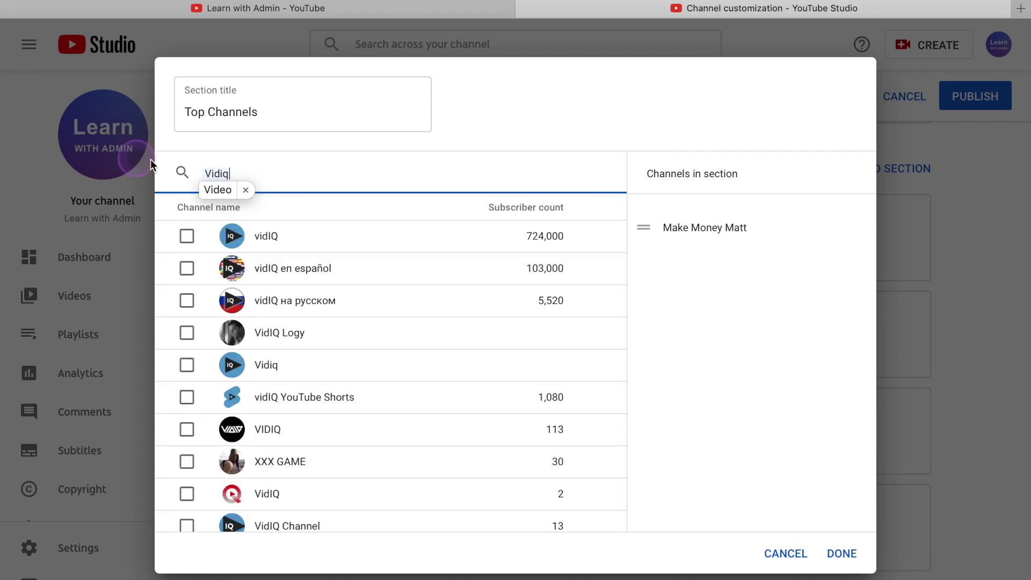
click(196, 237)
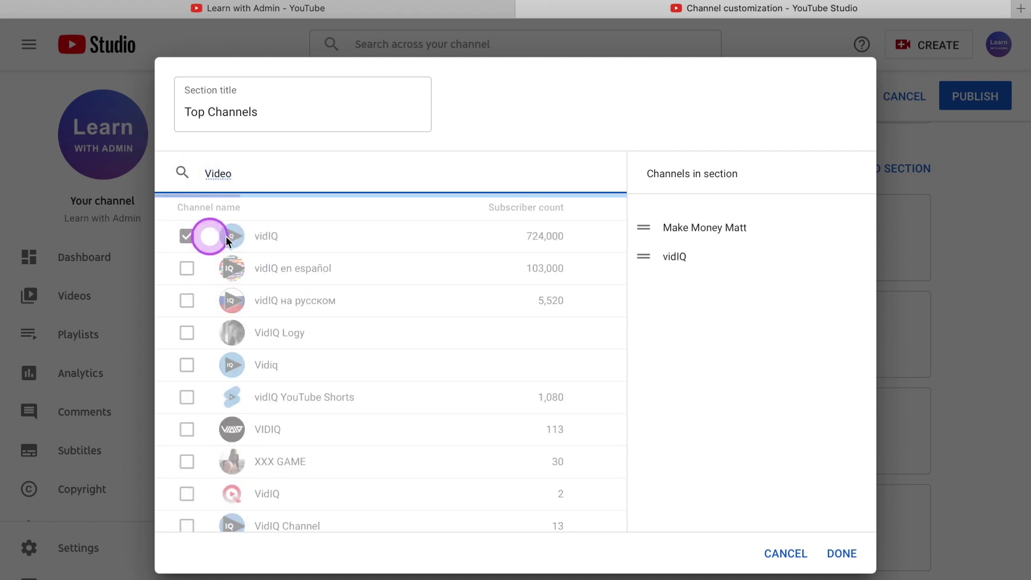
triple_click(243, 172)
text(Think Media)
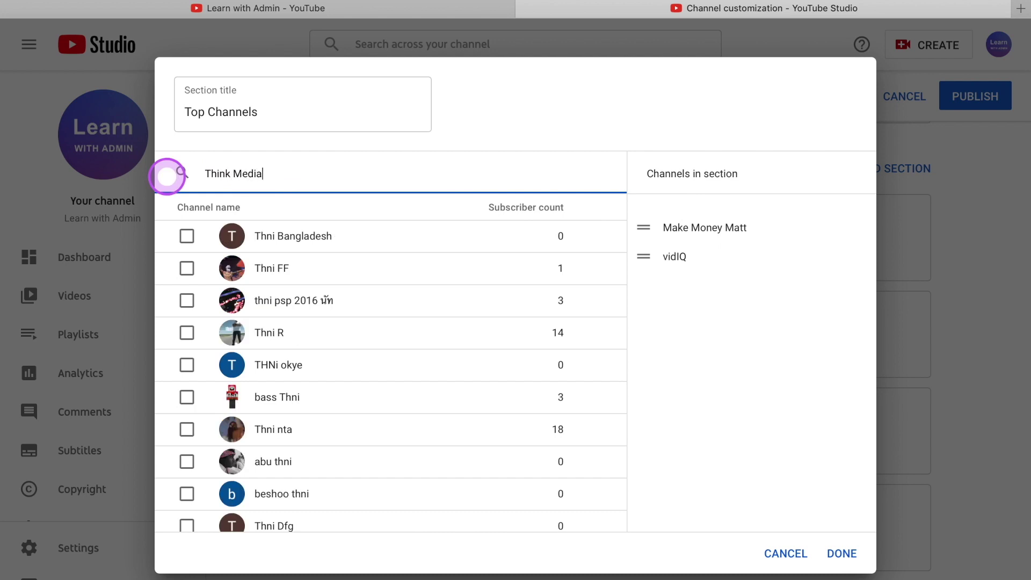
click(188, 238)
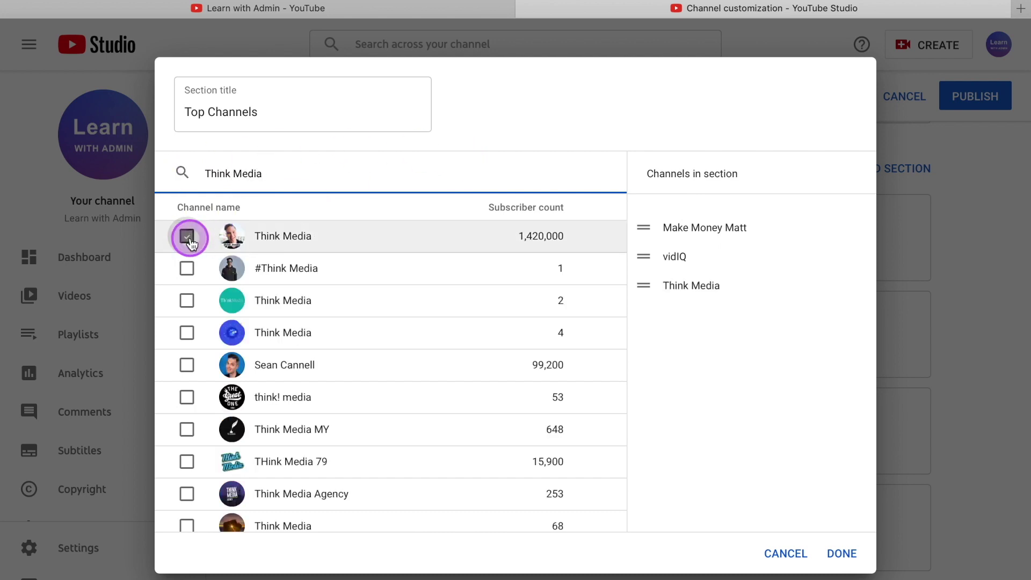
triple_click(156, 172)
text(Justin Brown)
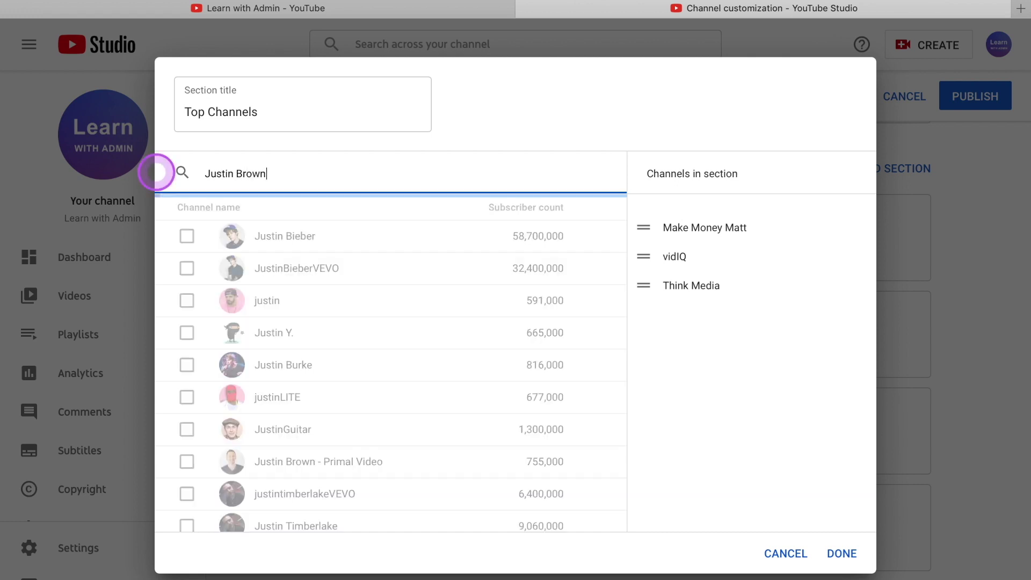
click(187, 237)
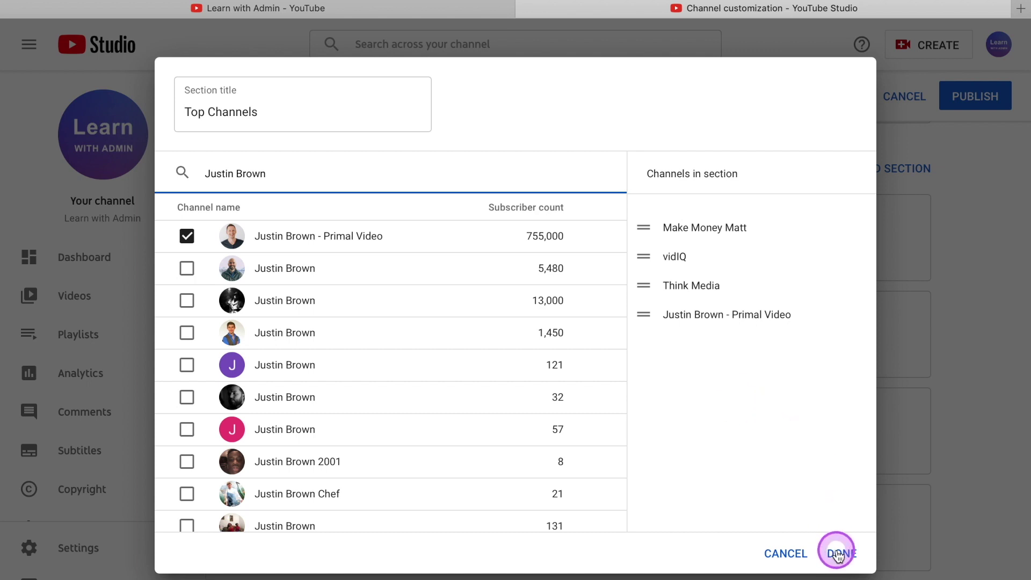
click(839, 554)
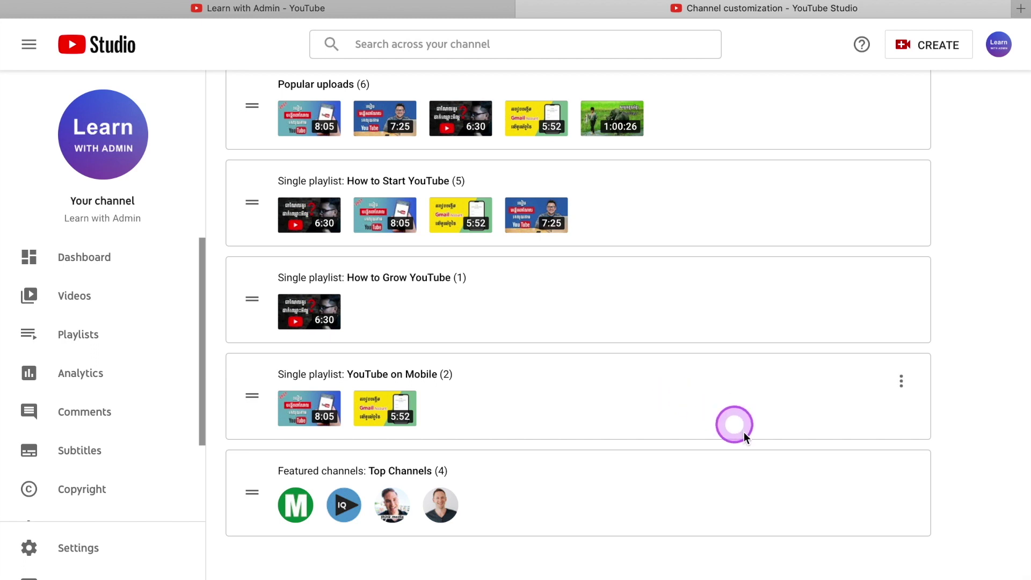
Review the Top Channels section, then publish the channel layout changes.
click(901, 478)
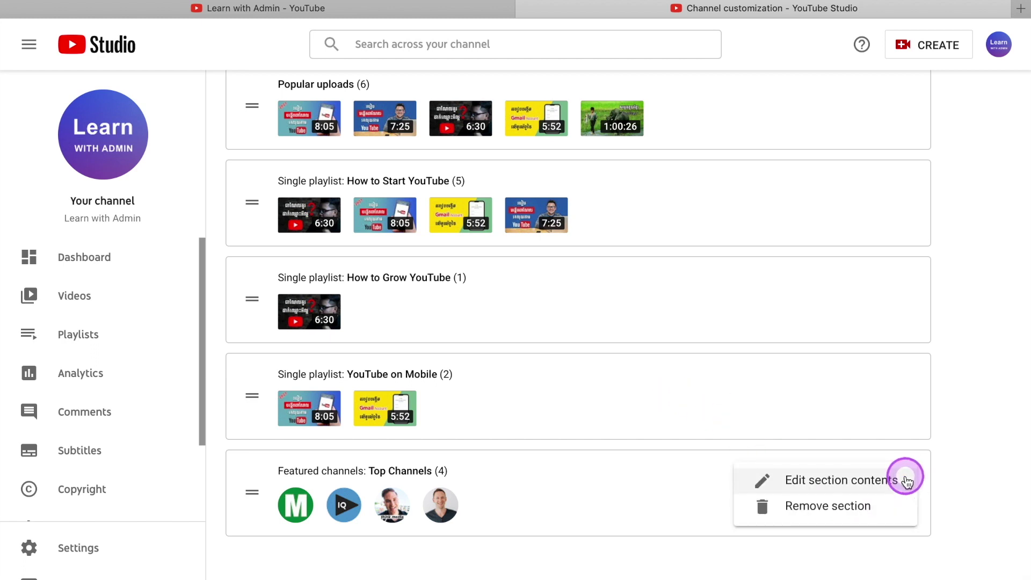
click(843, 482)
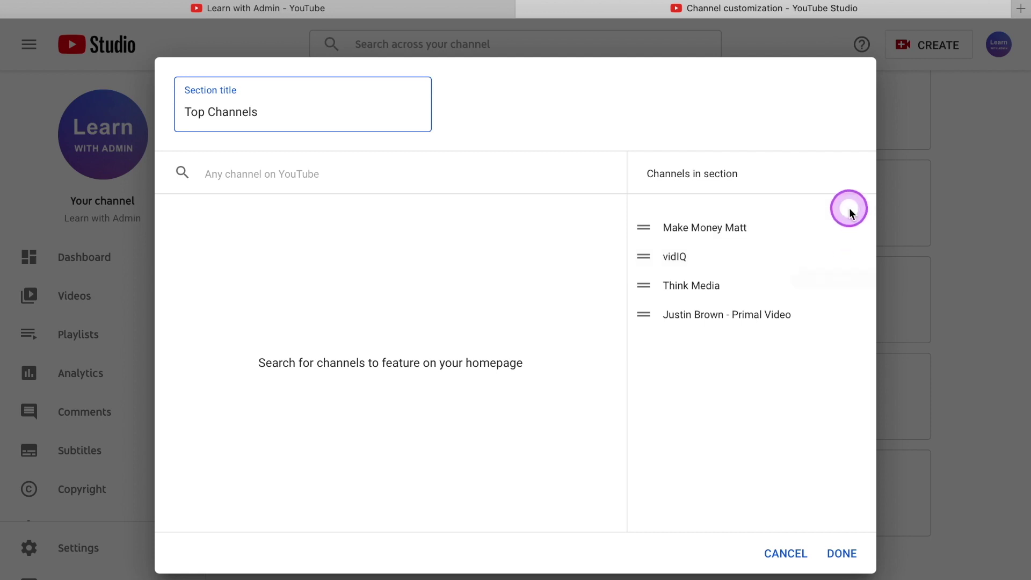
click(789, 550)
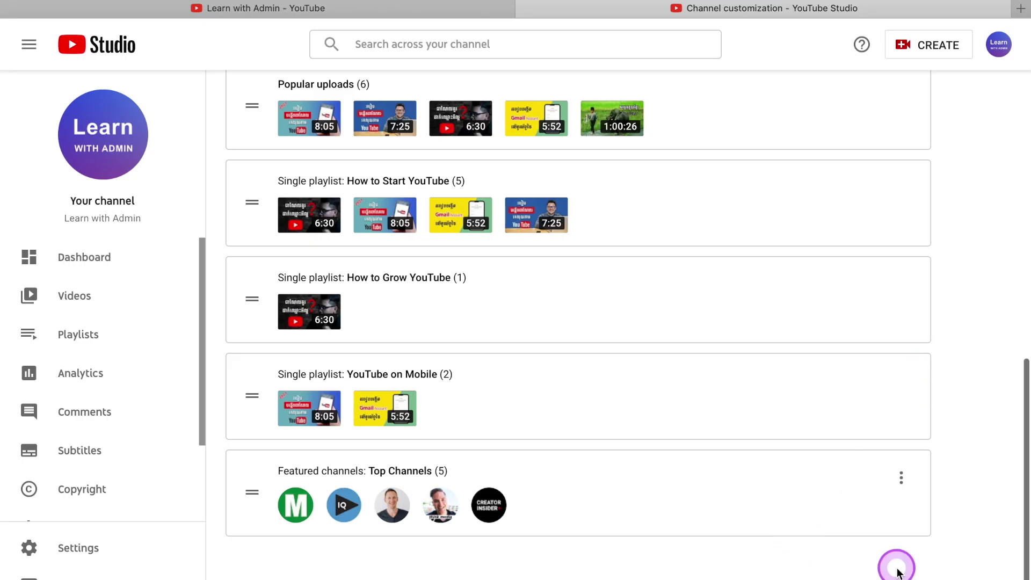
scroll(870, 218, up, 15)
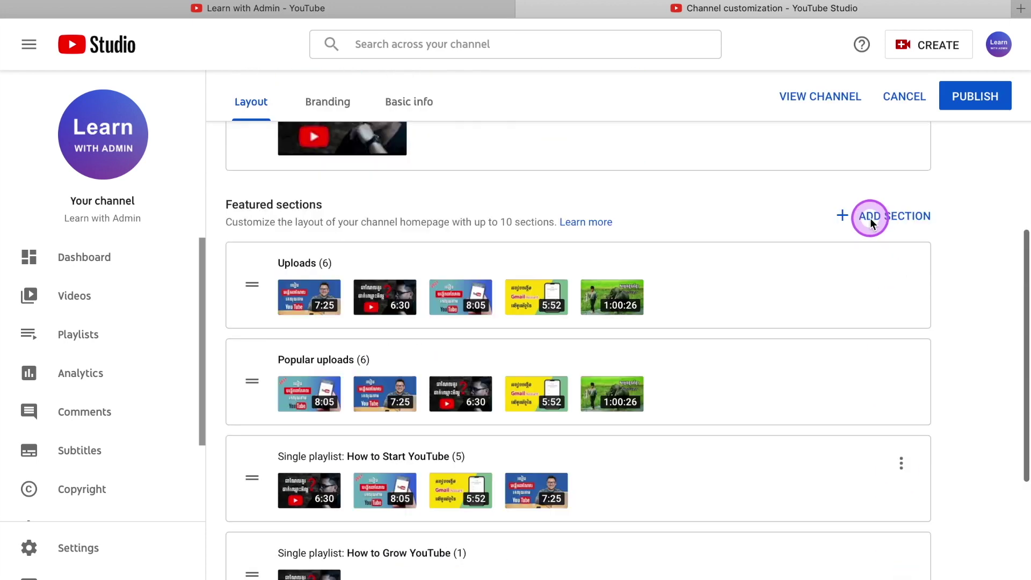
click(975, 151)
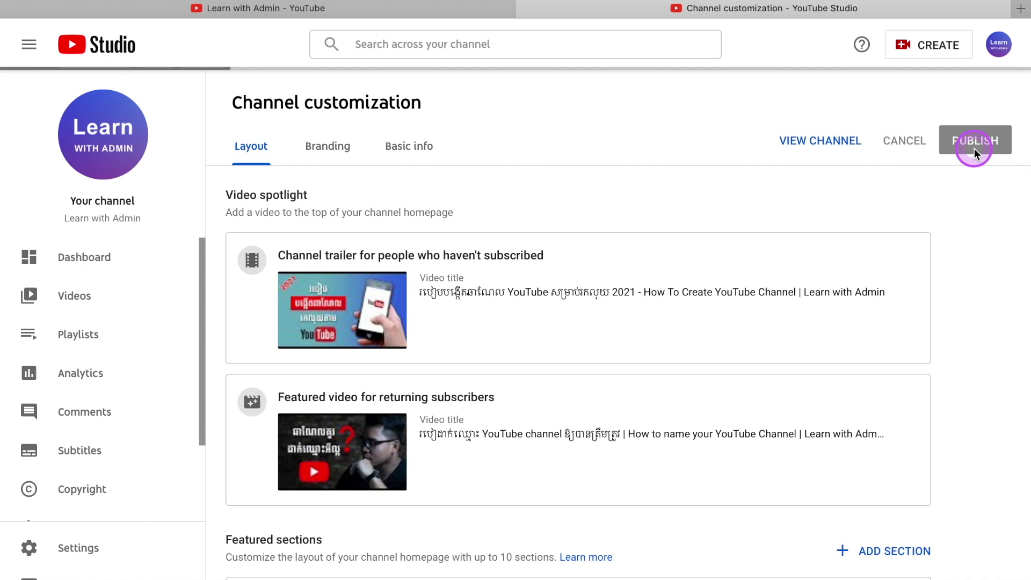
click(617, 133)
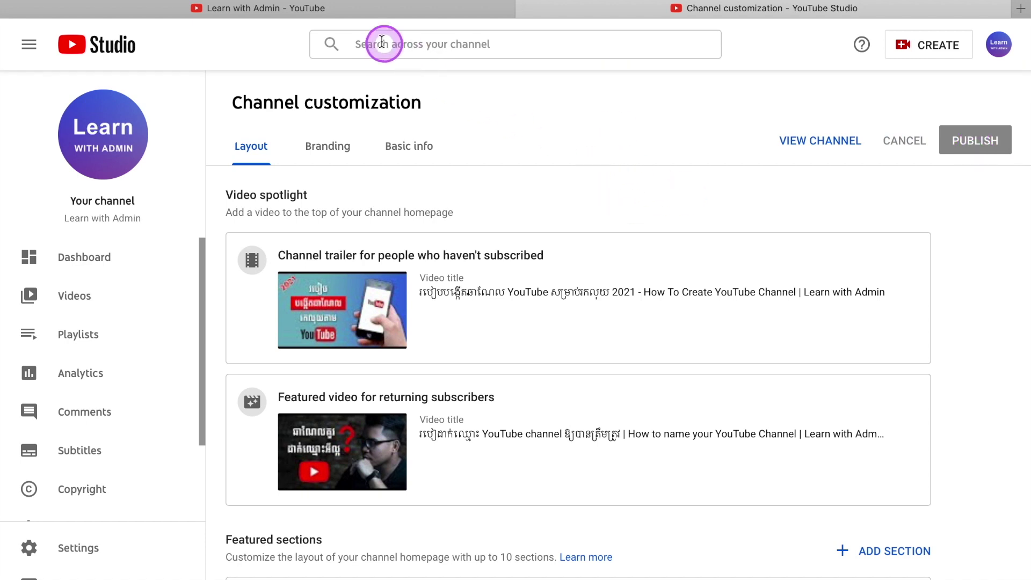
click(345, 8)
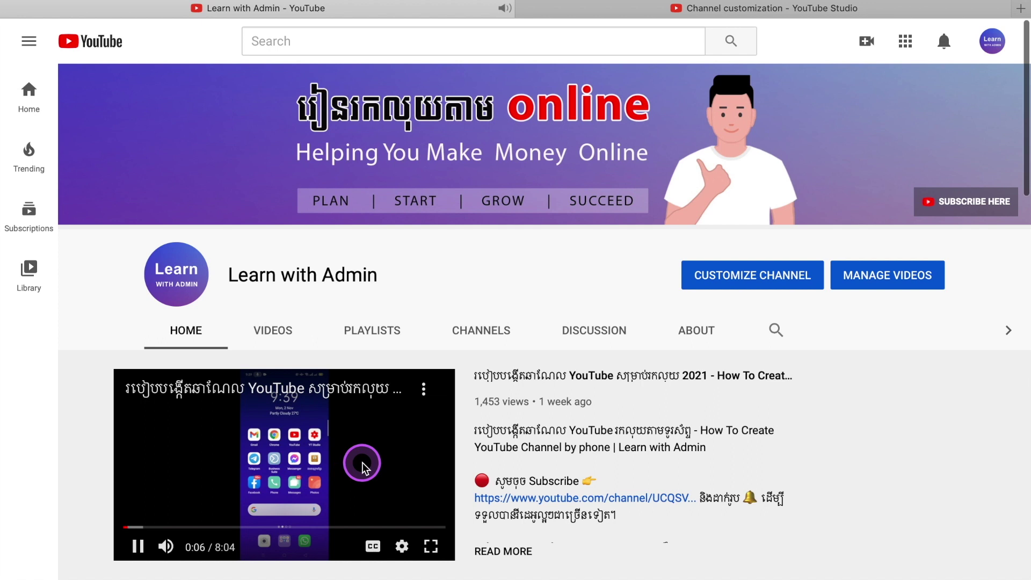
scroll(362, 462, down, 7)
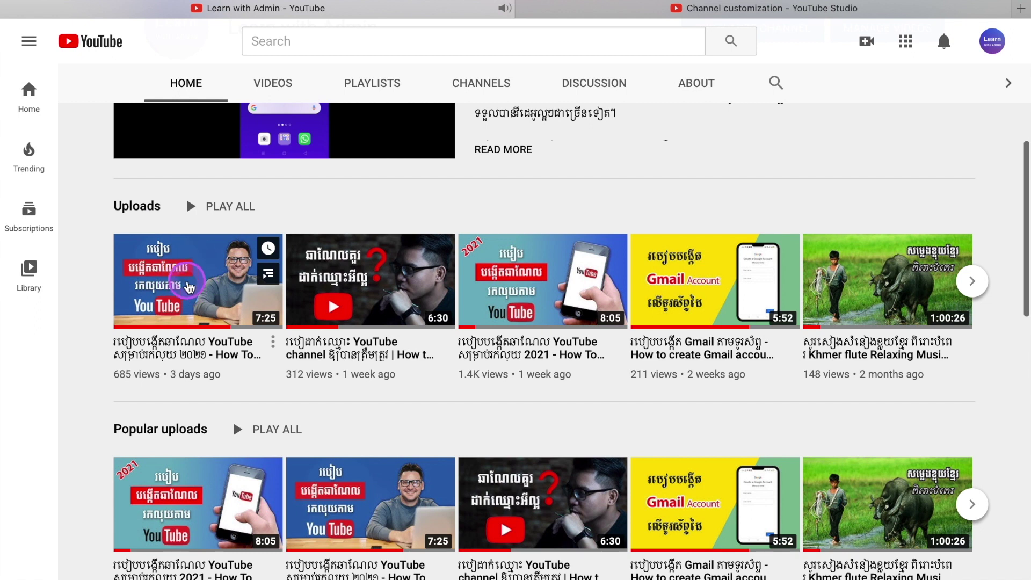
scroll(212, 294, down, 4)
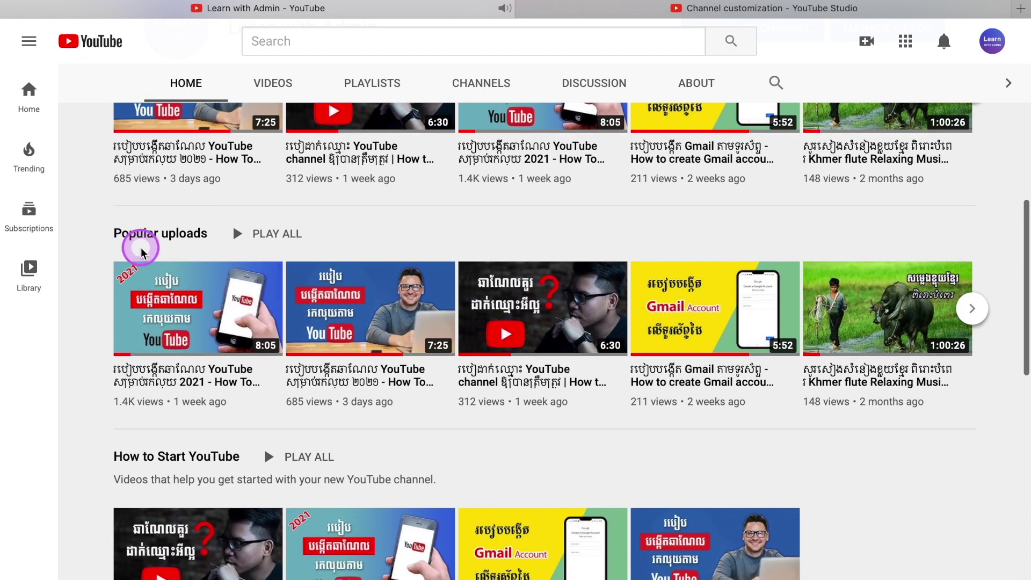
scroll(161, 284, down, 4)
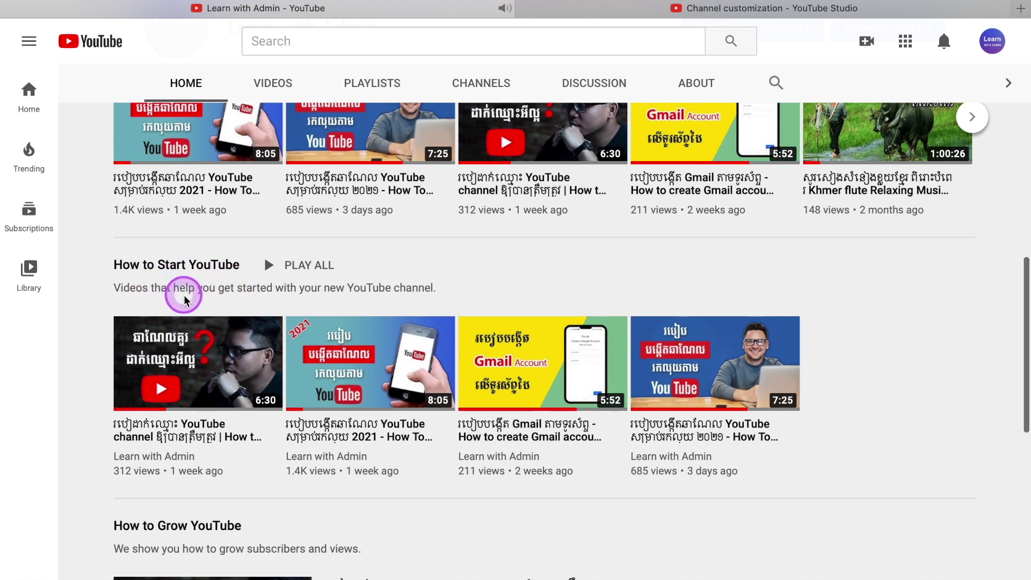
scroll(186, 322, down, 10)
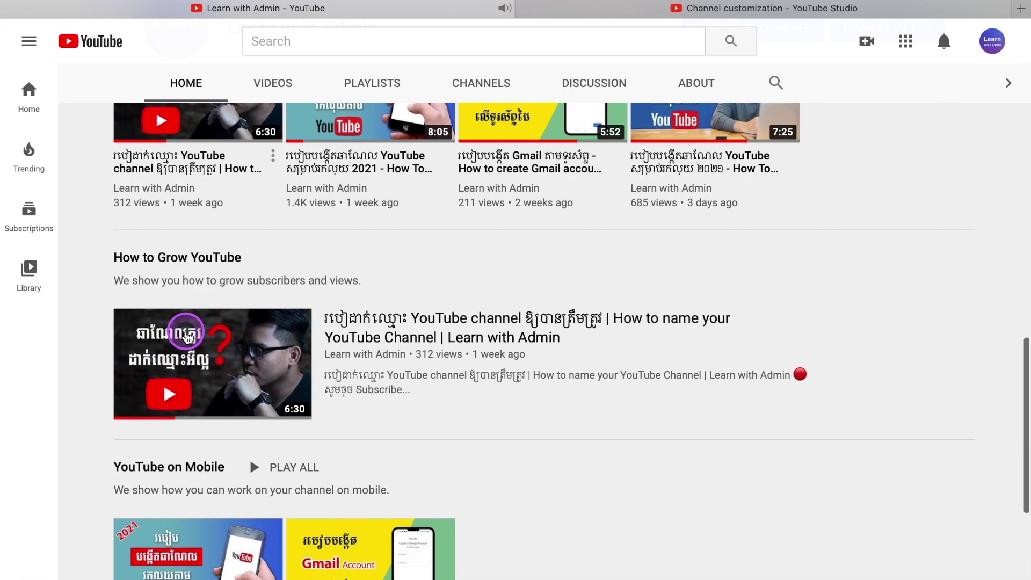
scroll(186, 335, down, 3)
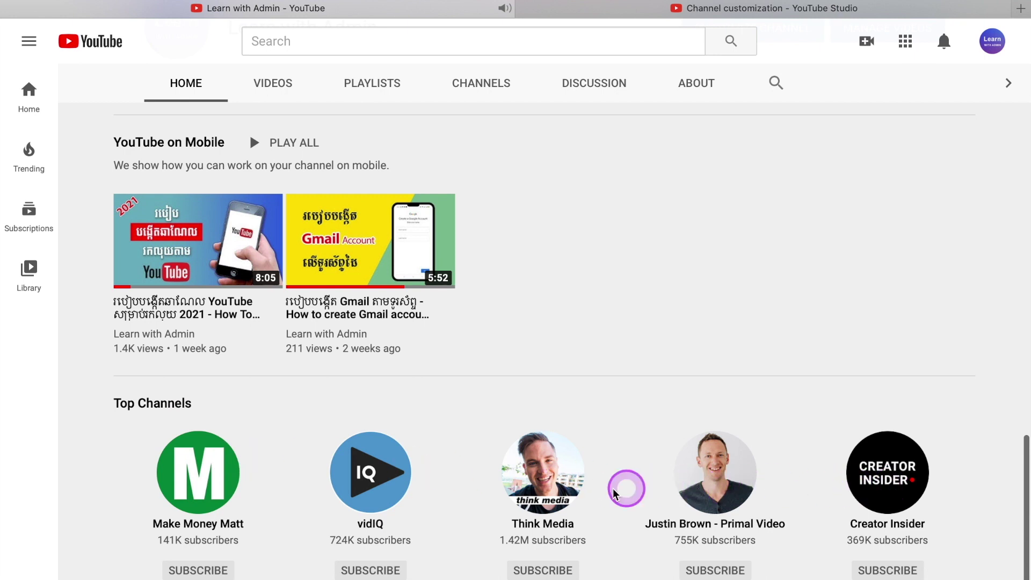
key(ctrl+Tab)
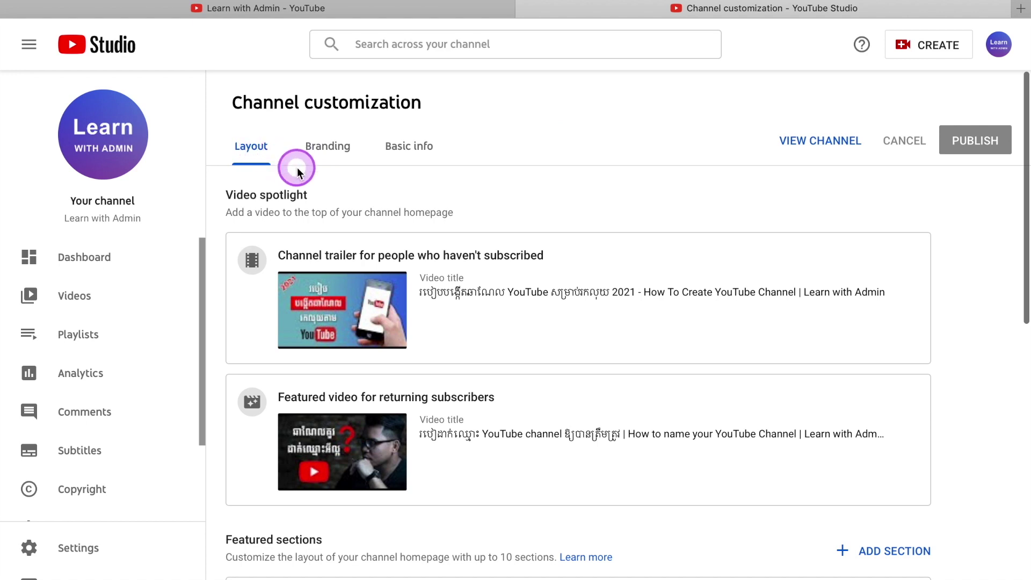
In Branding, preview Profile.png as the profile picture but cancel without changing it.
click(349, 164)
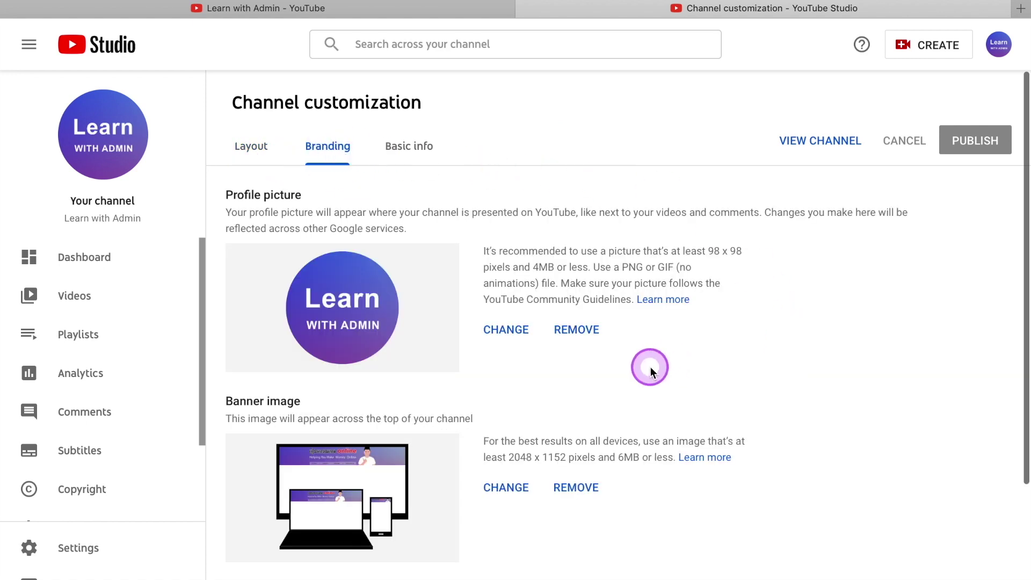
click(512, 333)
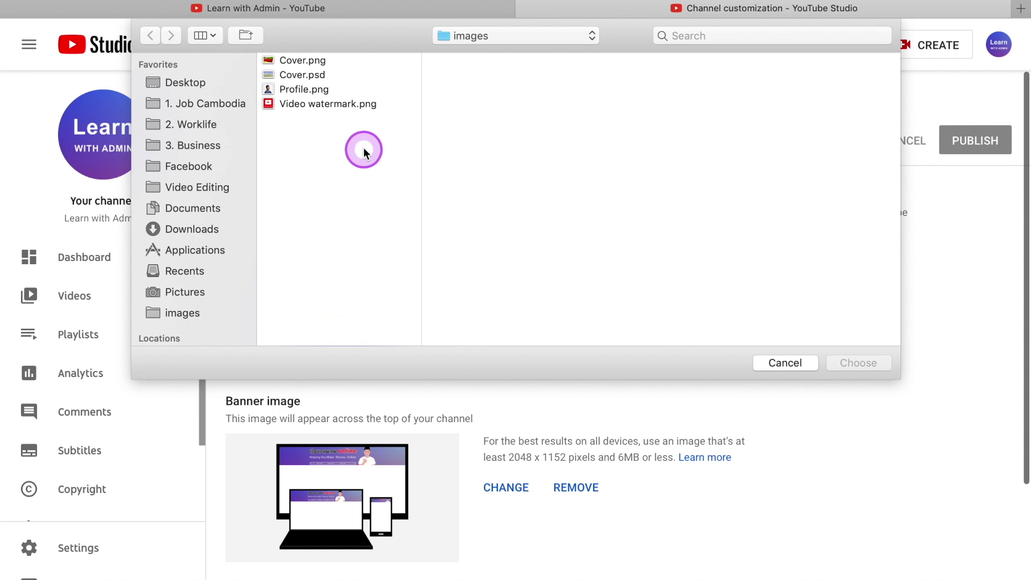
click(326, 92)
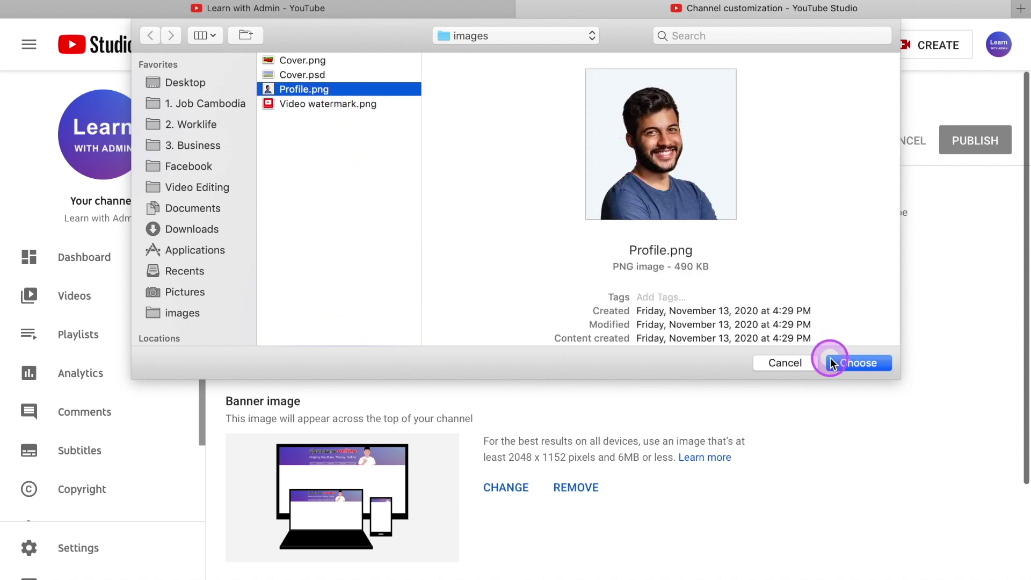
click(786, 363)
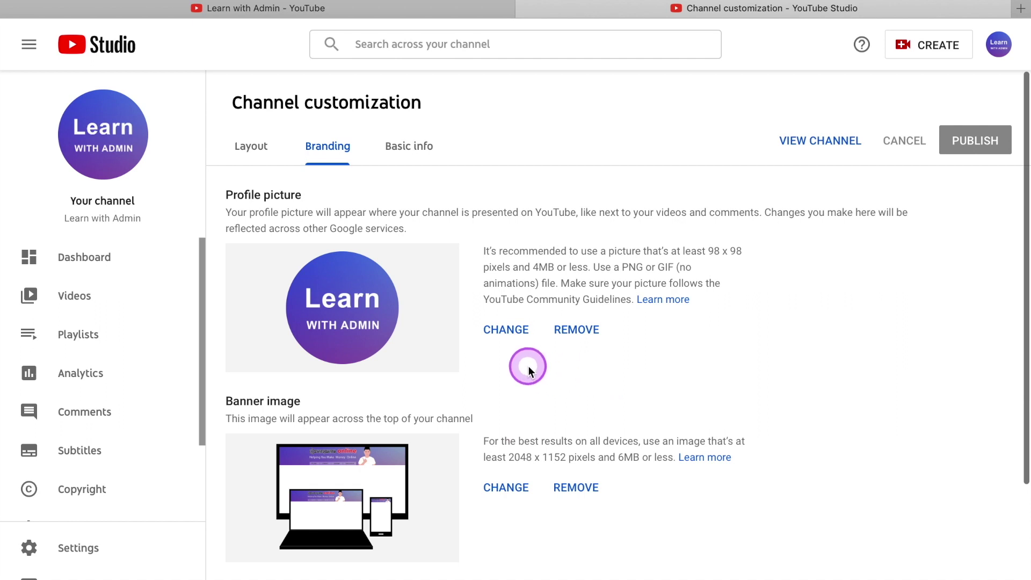
Preview Cover.png and Cover.psd as the banner image, then cancel leaving it unchanged.
click(507, 490)
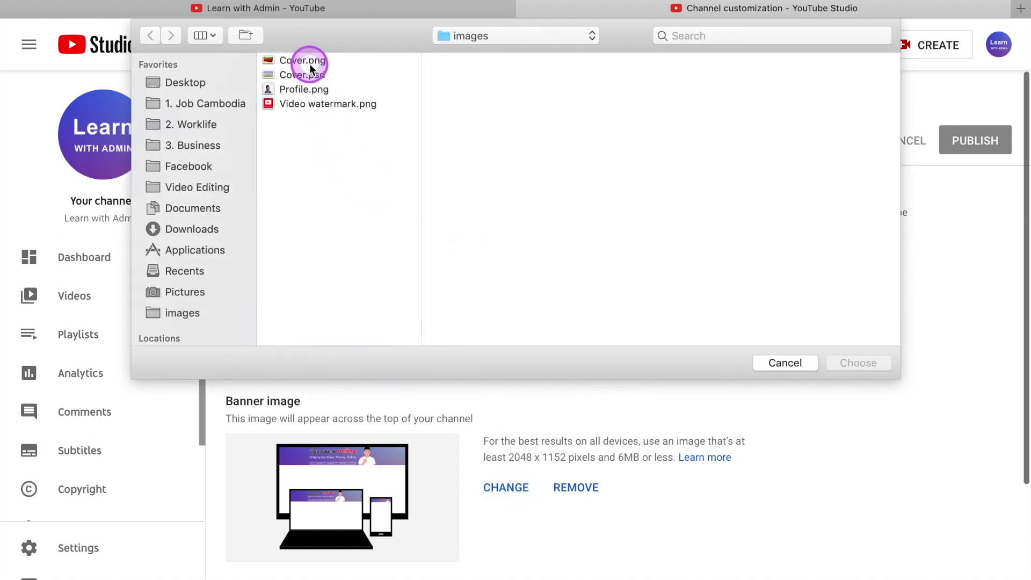
click(309, 63)
click(315, 78)
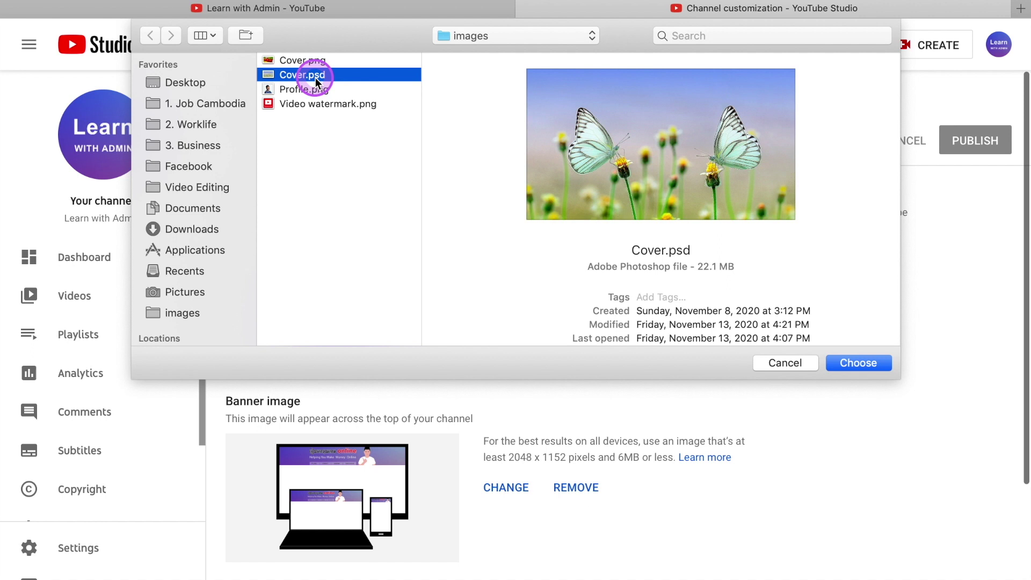
click(324, 92)
click(312, 61)
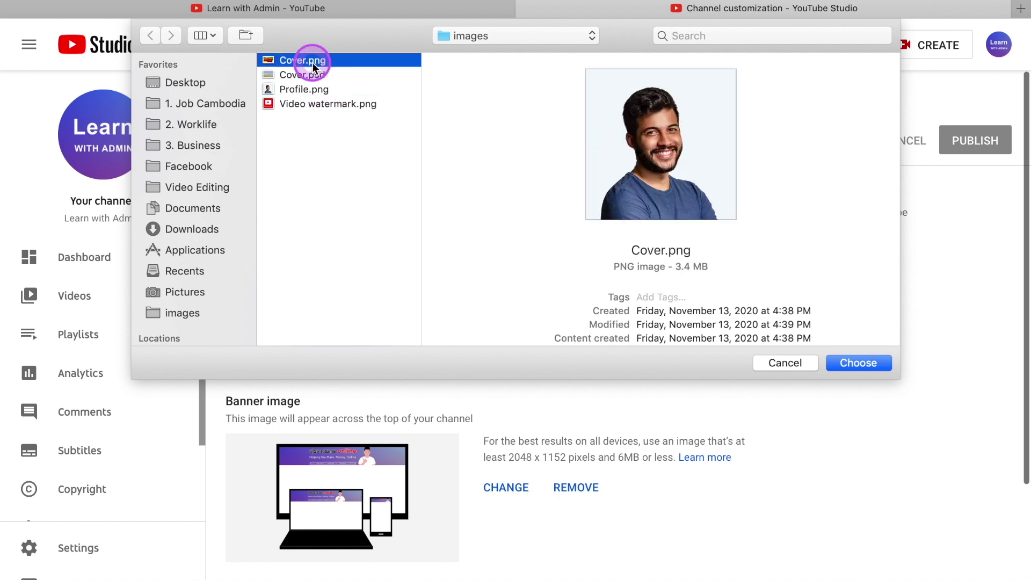
click(785, 362)
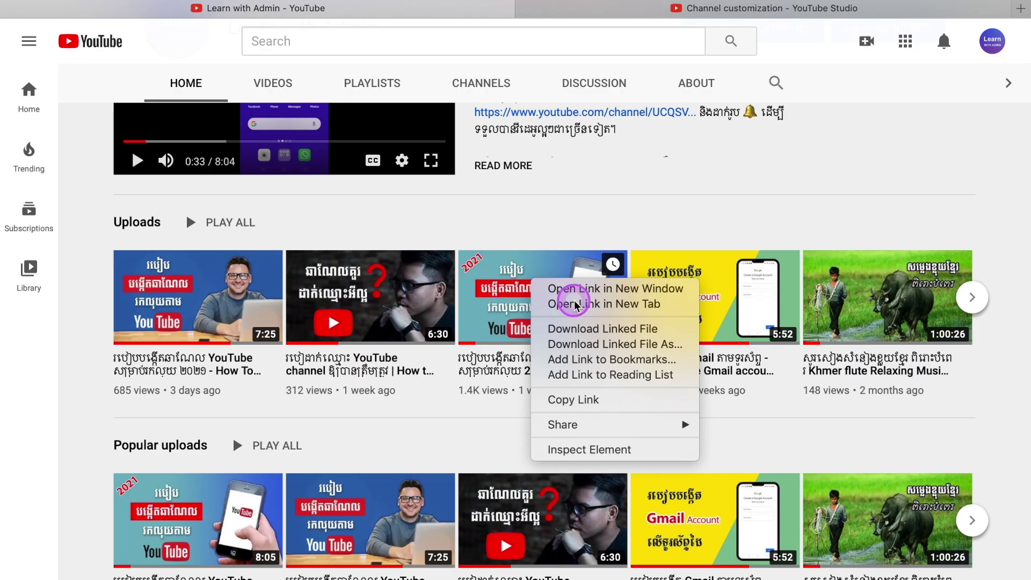
click(569, 278)
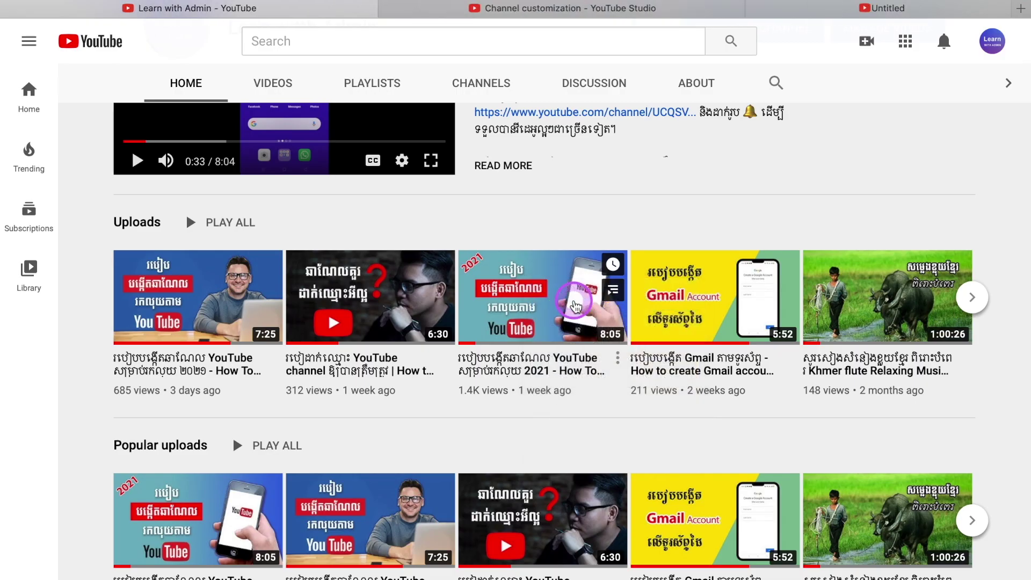
click(817, 23)
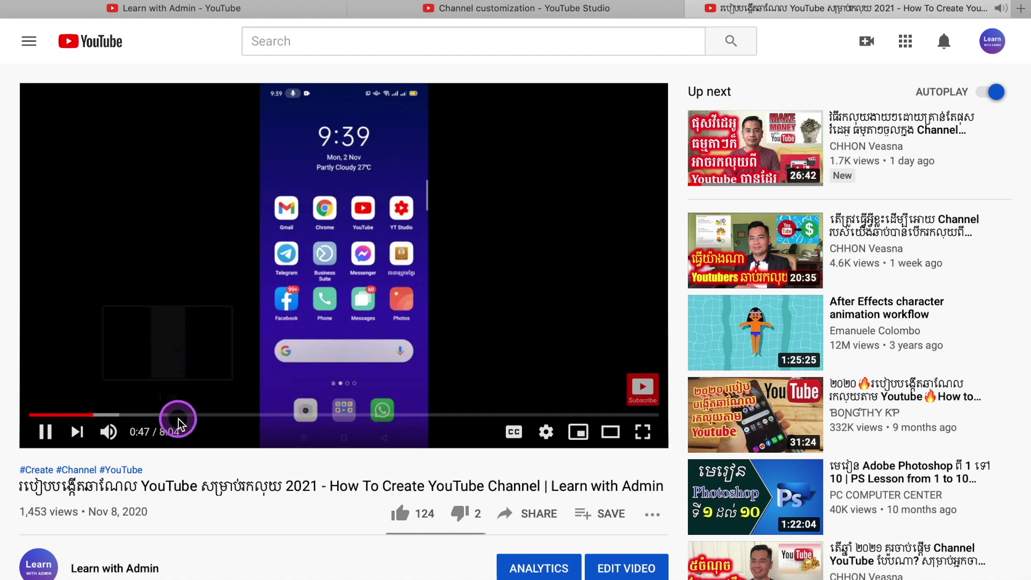
mouse_move(643, 392)
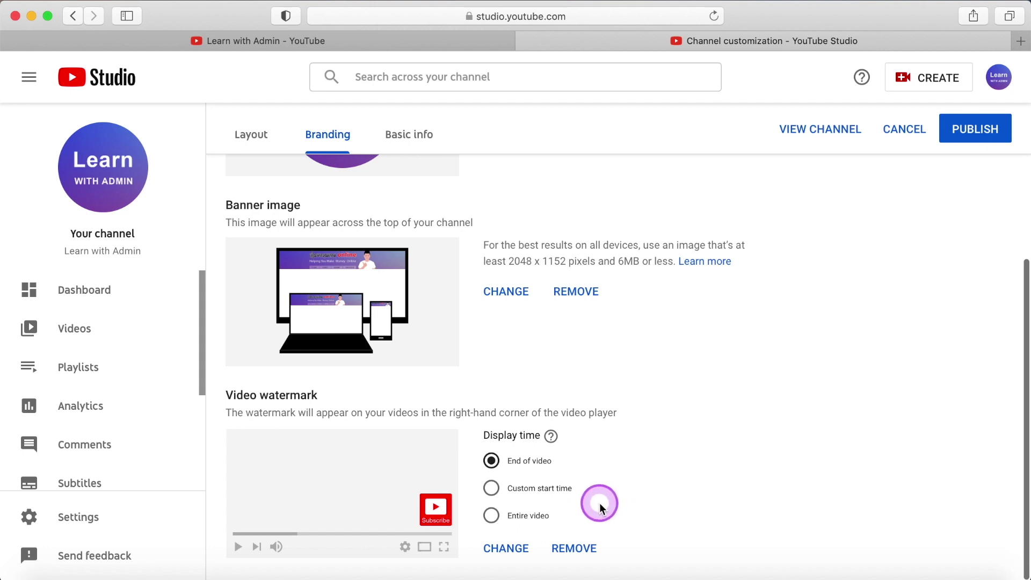
Use Video watermark.png as the channel's video watermark image.
click(525, 549)
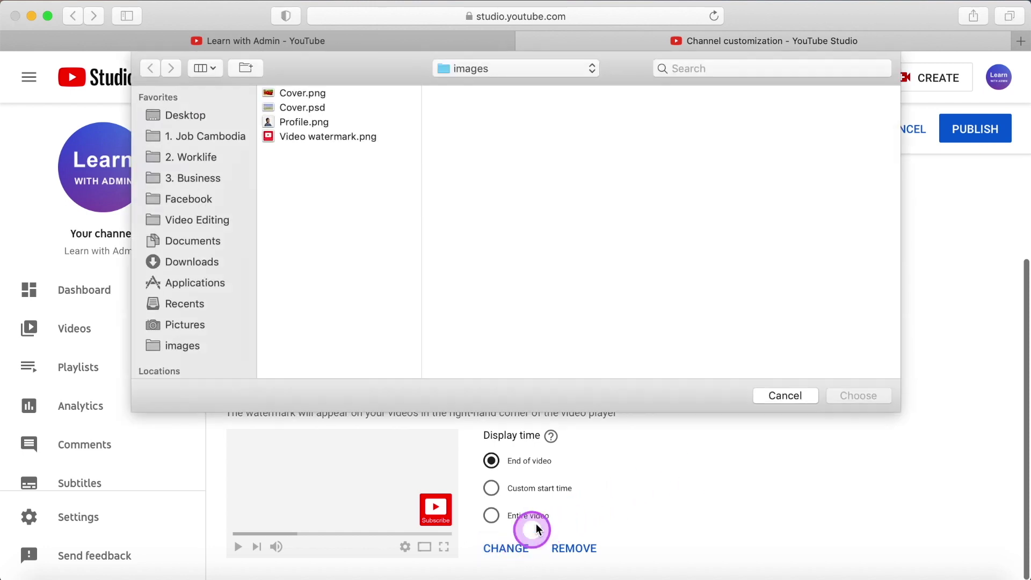
click(363, 137)
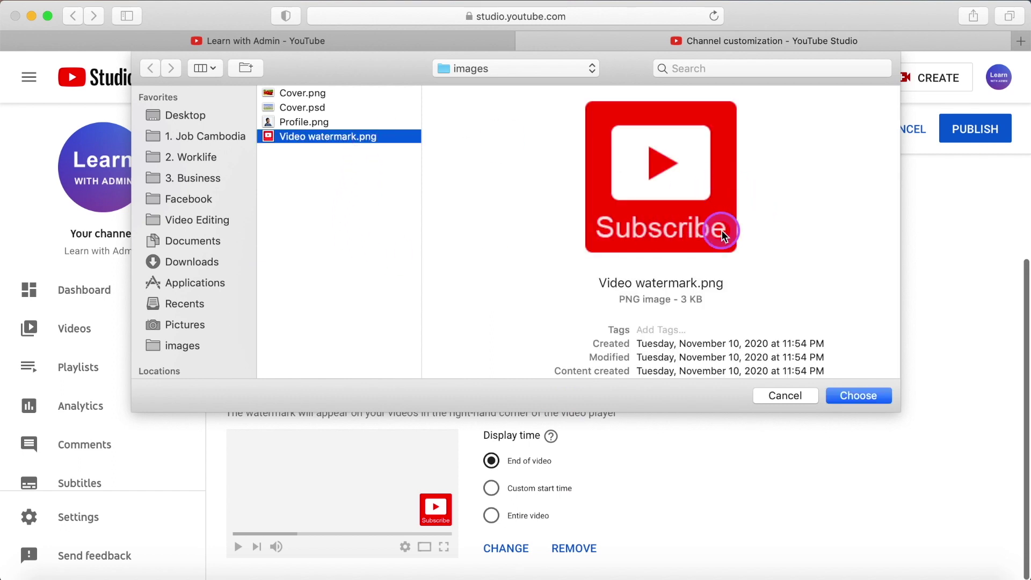
click(879, 395)
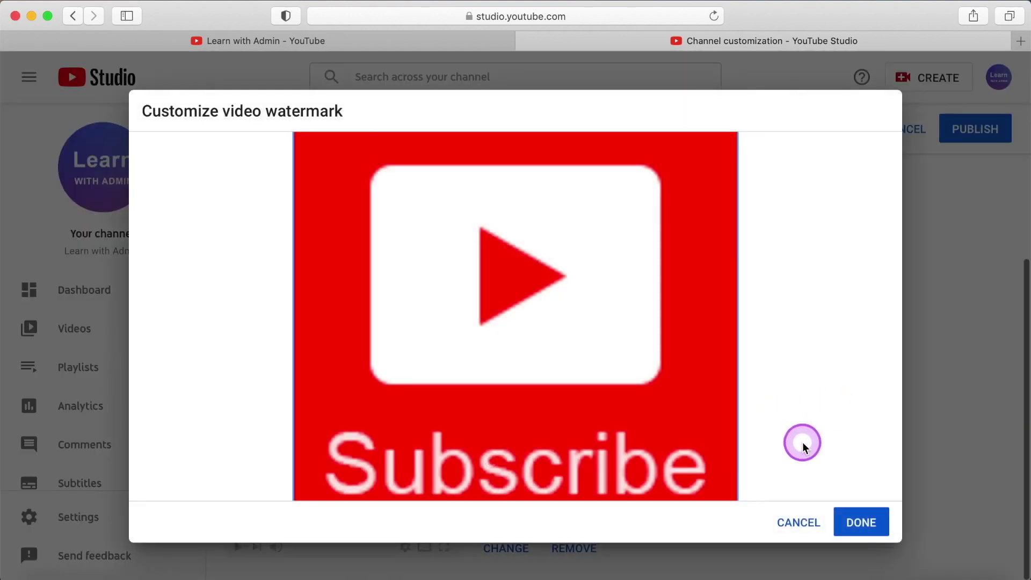
click(865, 521)
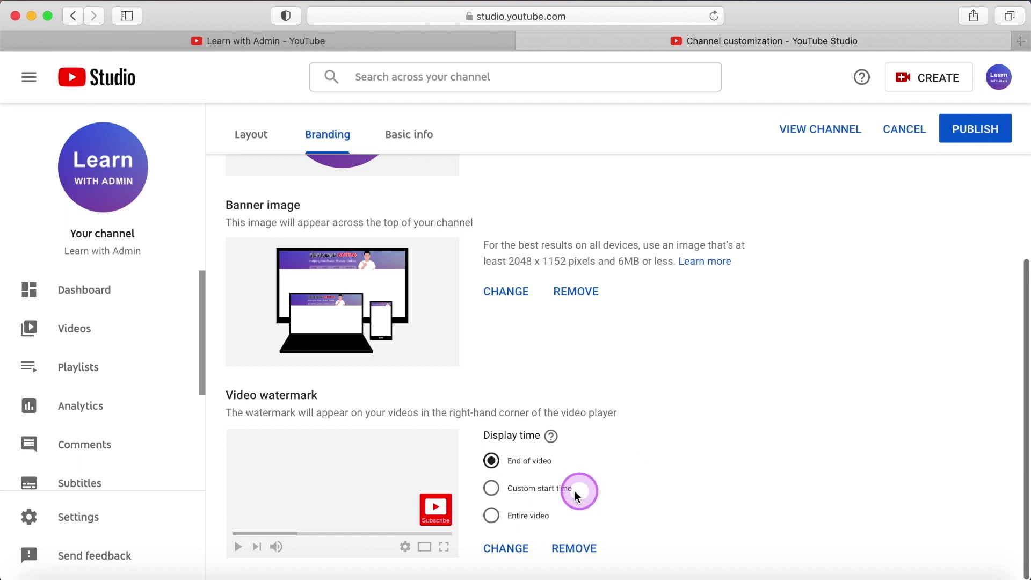
Show the watermark from a custom 00:10 start time and publish the branding changes.
click(493, 488)
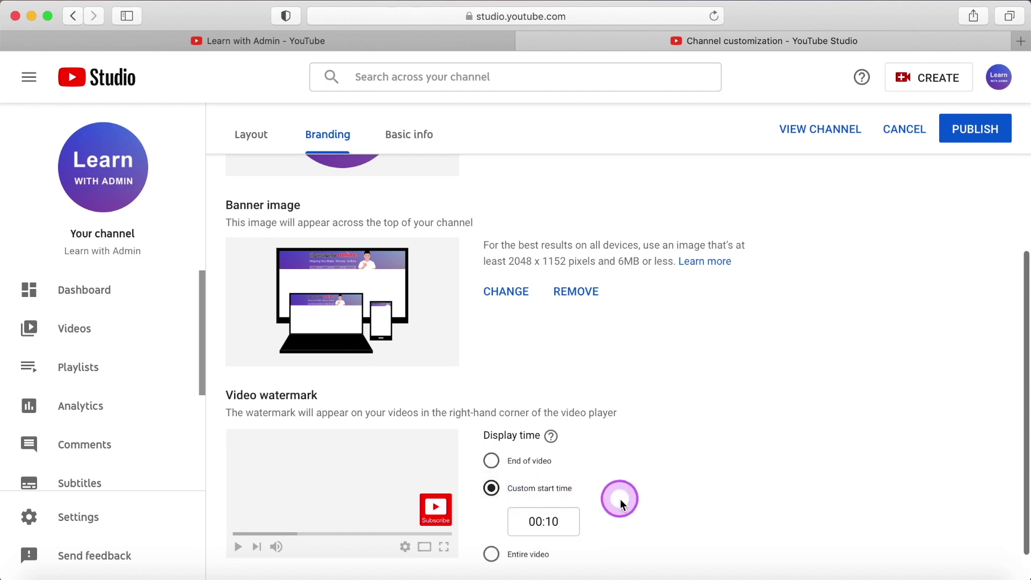
click(568, 520)
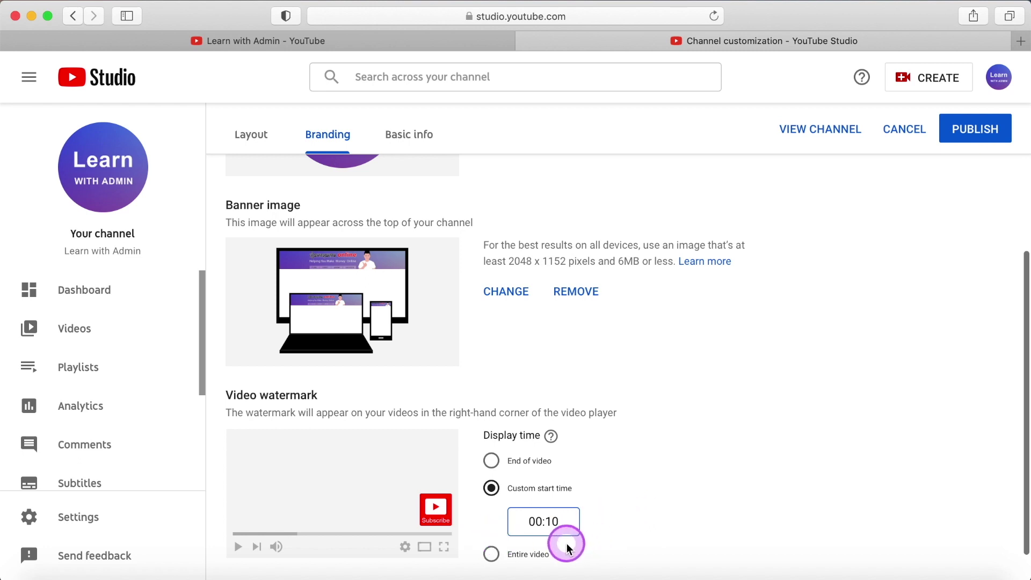
click(491, 554)
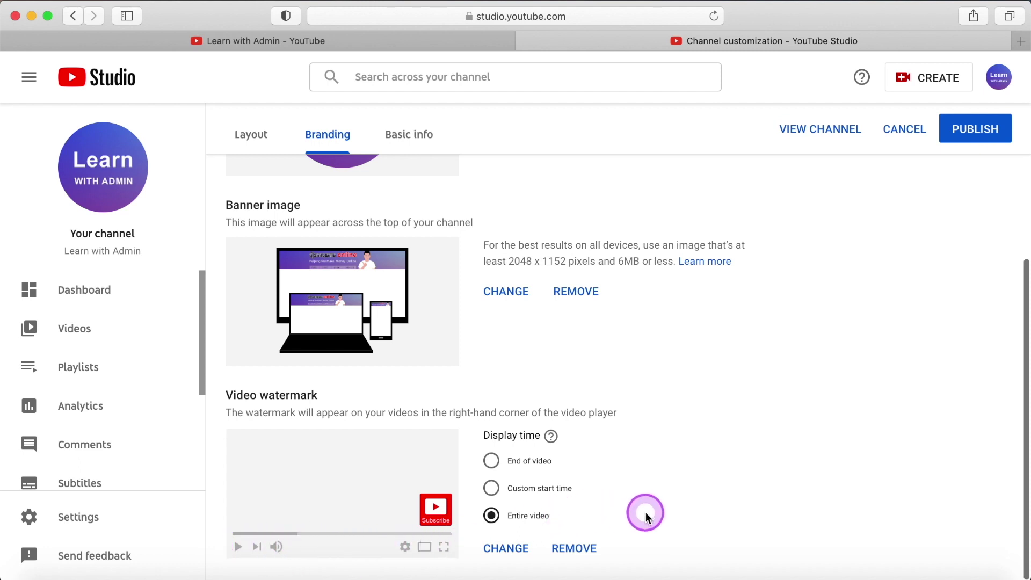
click(518, 489)
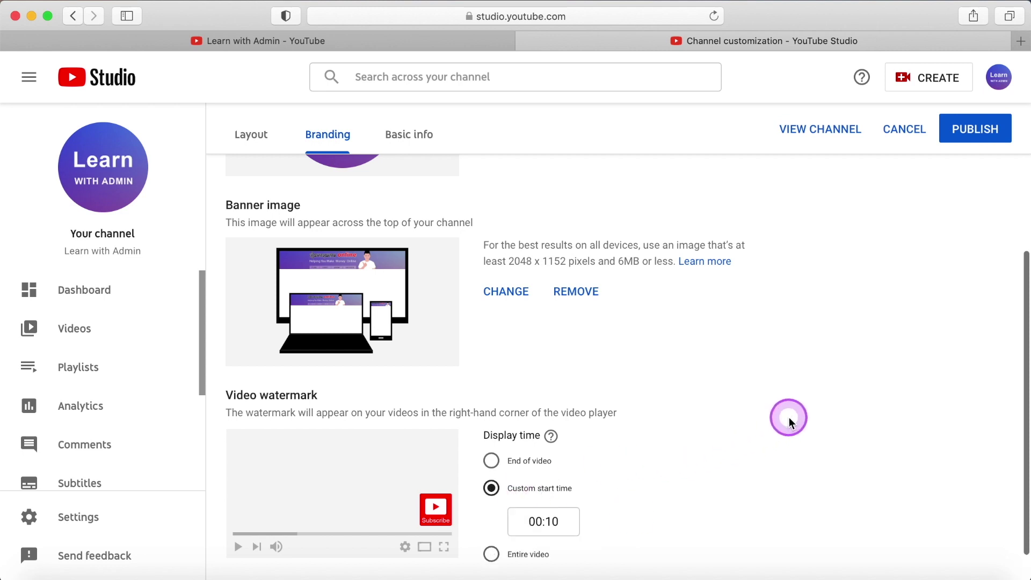
click(972, 129)
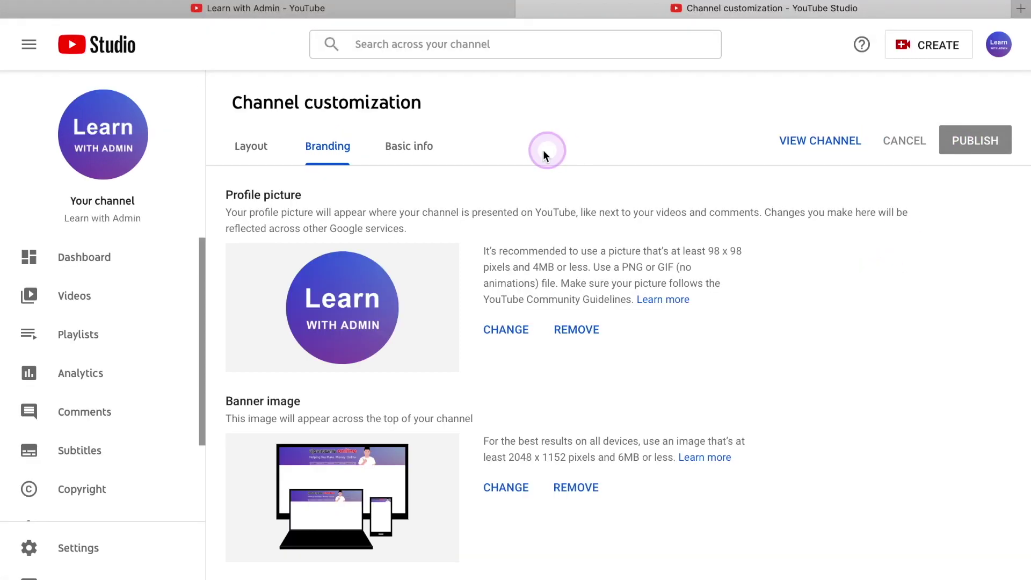
In Basic info, make the Learn with Admin channel name editable and focus the description.
click(438, 149)
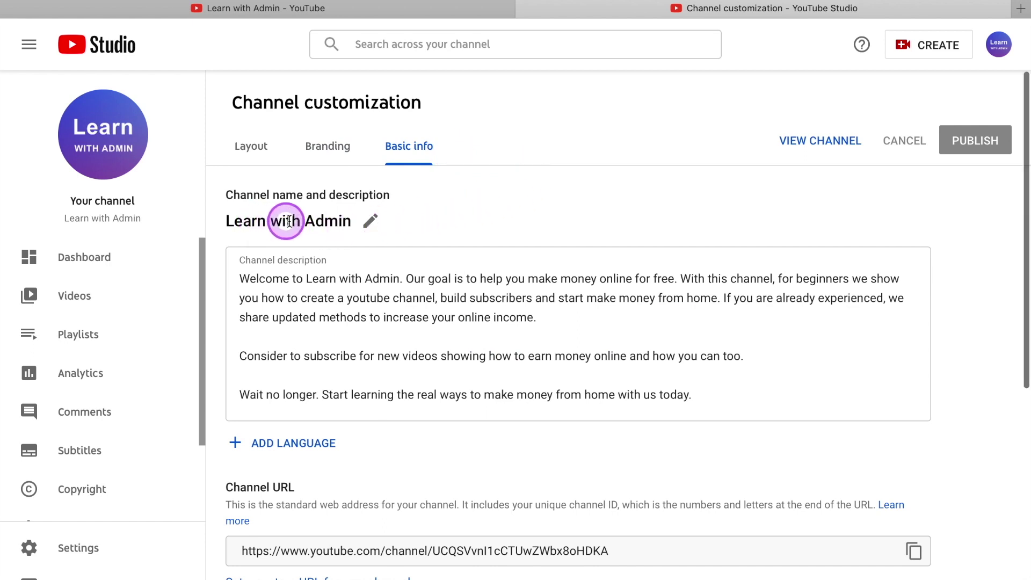
click(368, 221)
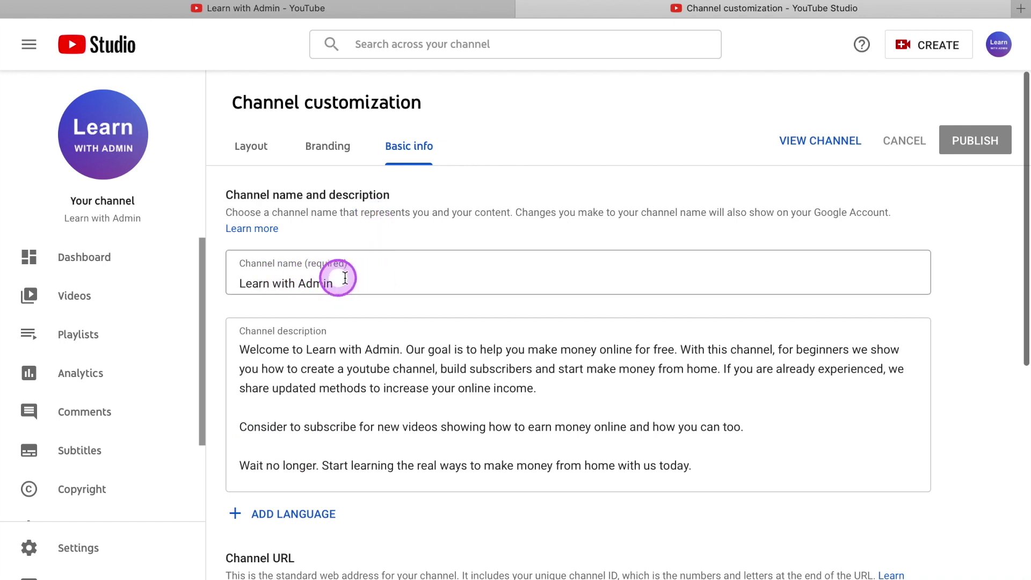
click(363, 280)
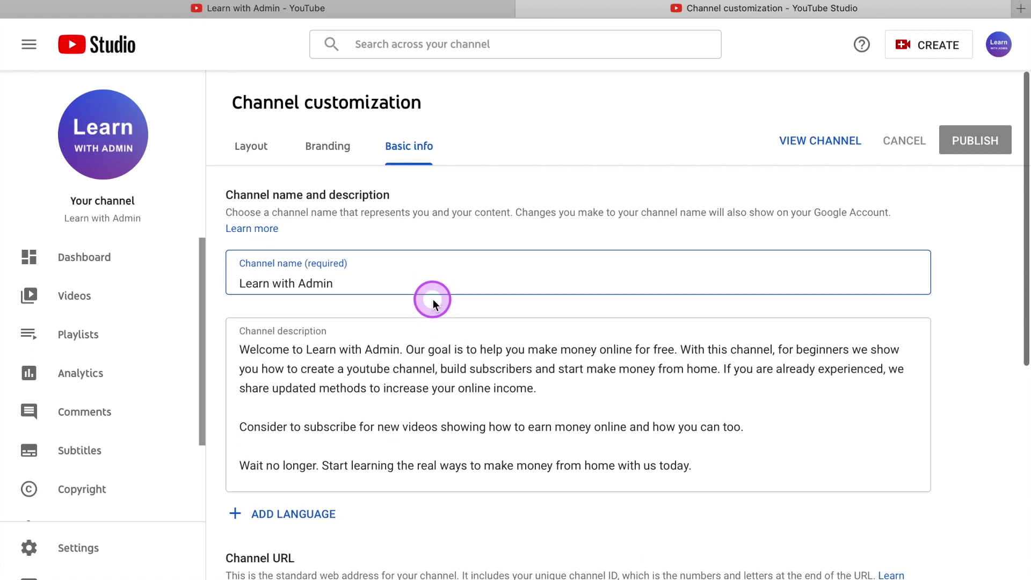
click(544, 388)
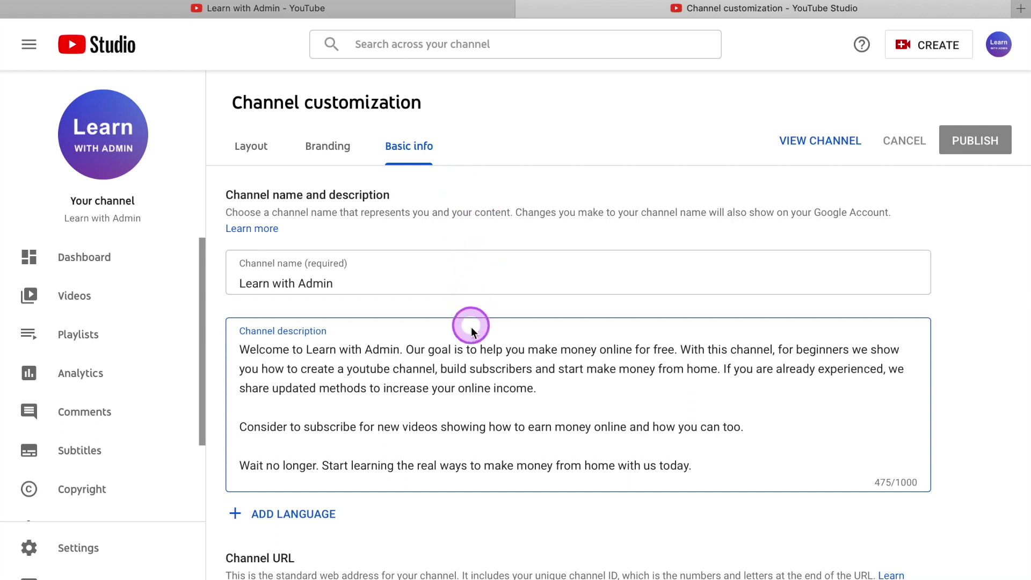
click(344, 9)
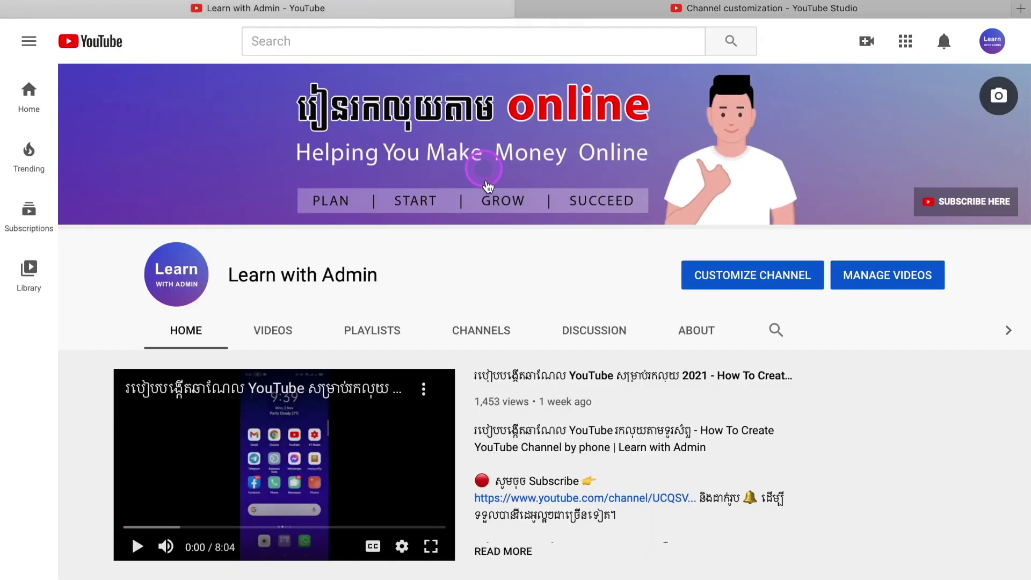
click(694, 332)
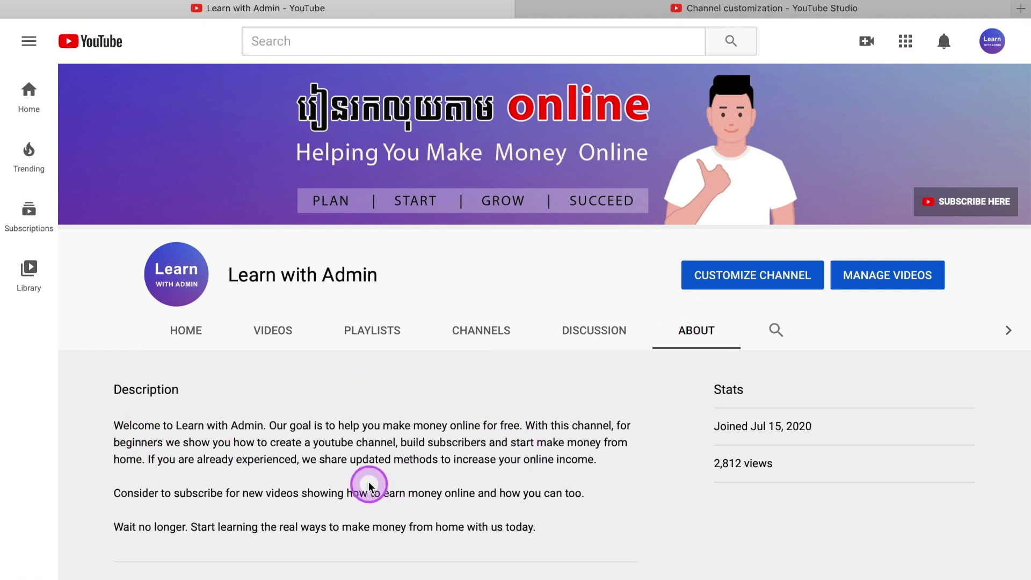
click(714, 7)
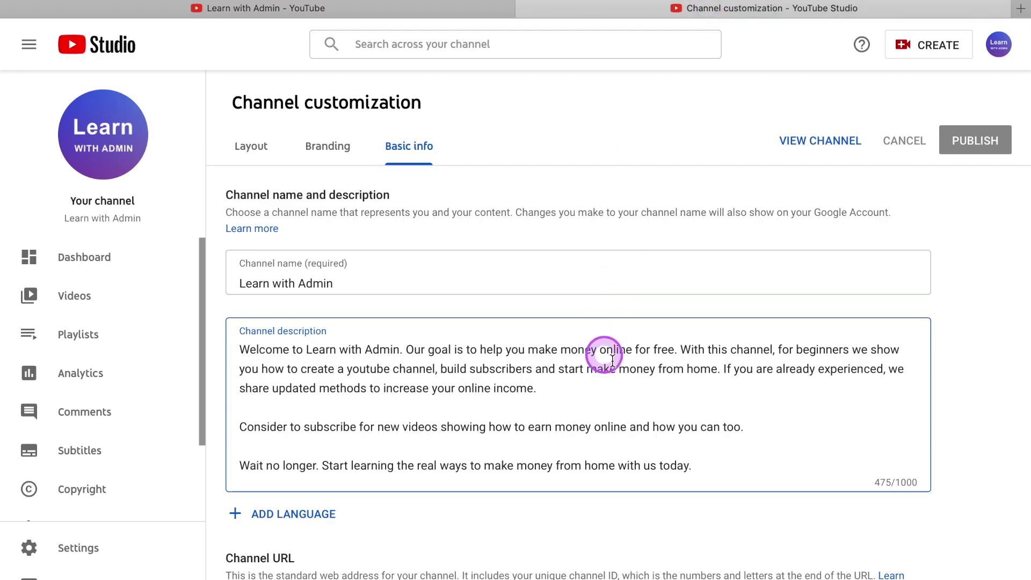
click(626, 386)
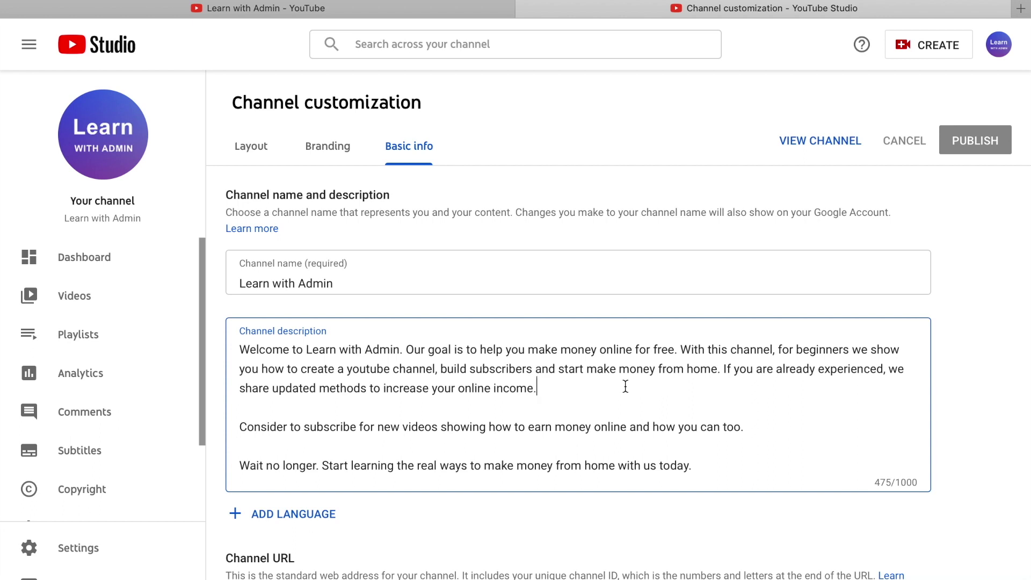
click(571, 390)
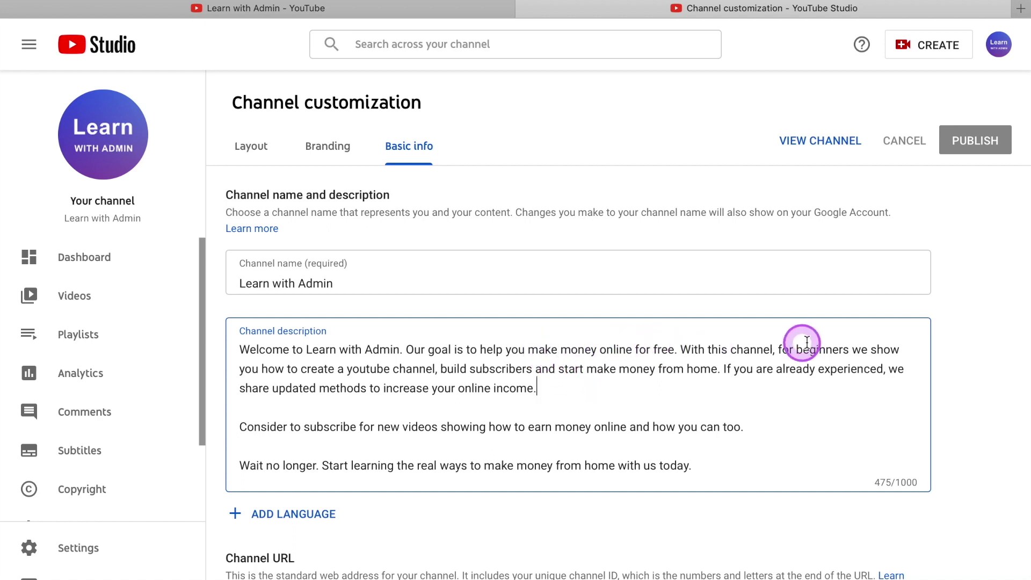
click(566, 385)
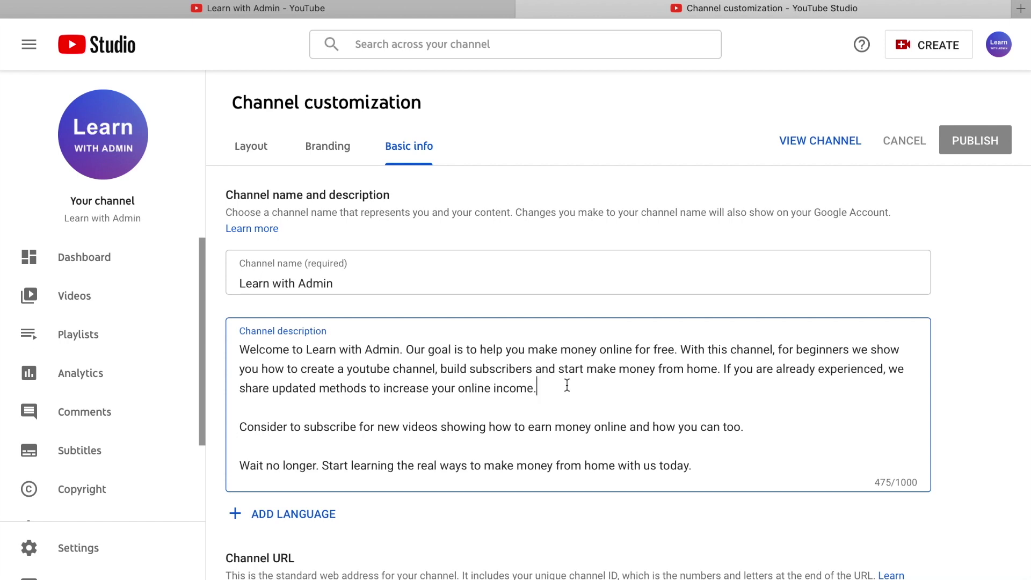
click(541, 381)
click(410, 365)
click(540, 378)
click(551, 385)
click(551, 395)
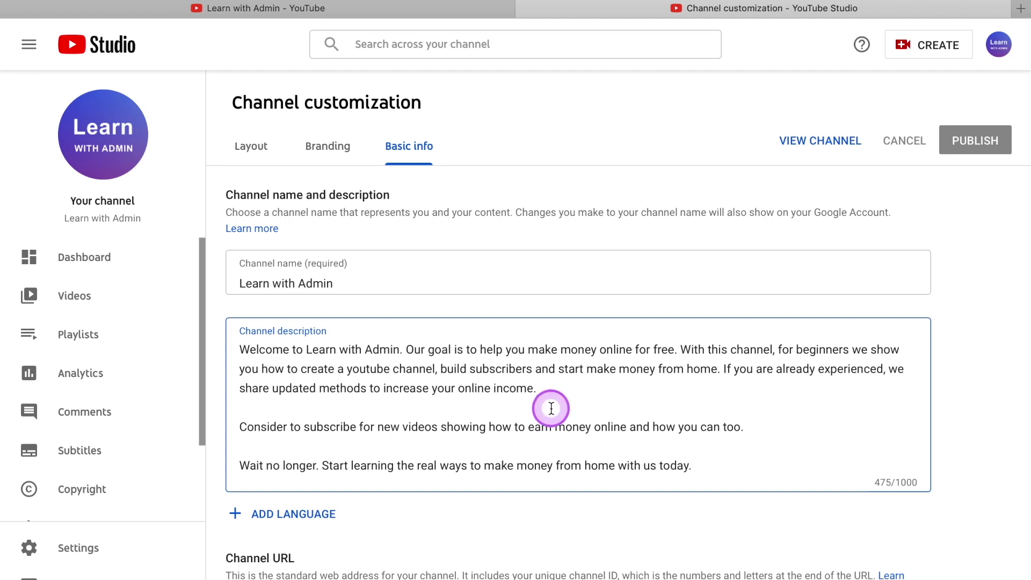
scroll(551, 407, down, 3)
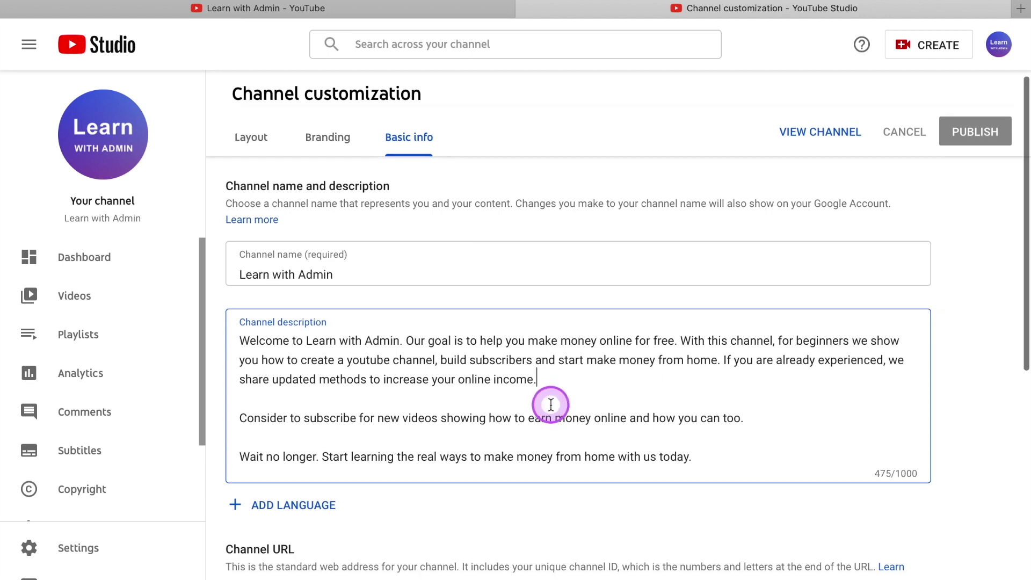
scroll(551, 405, down, 4)
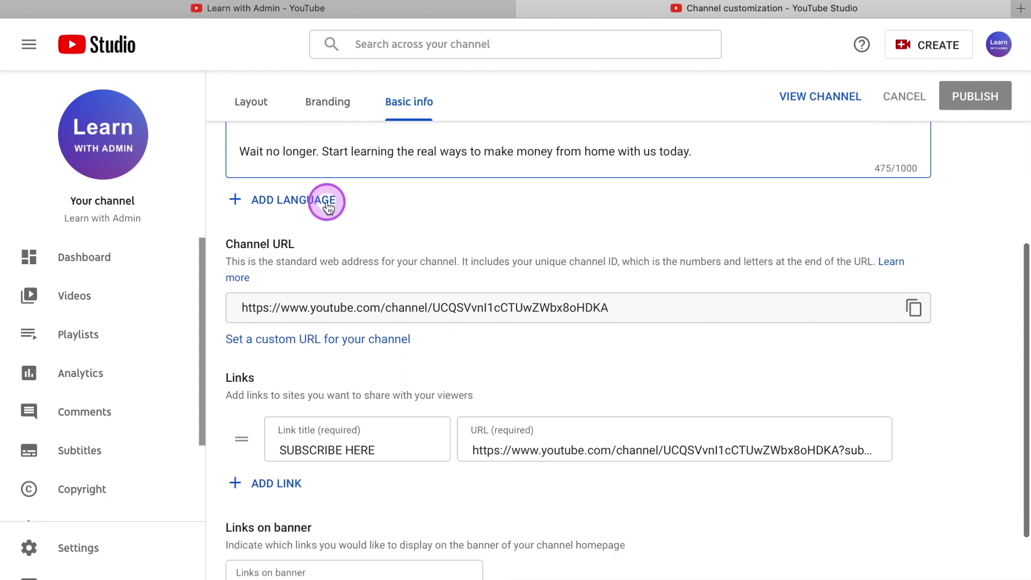
click(358, 217)
click(321, 200)
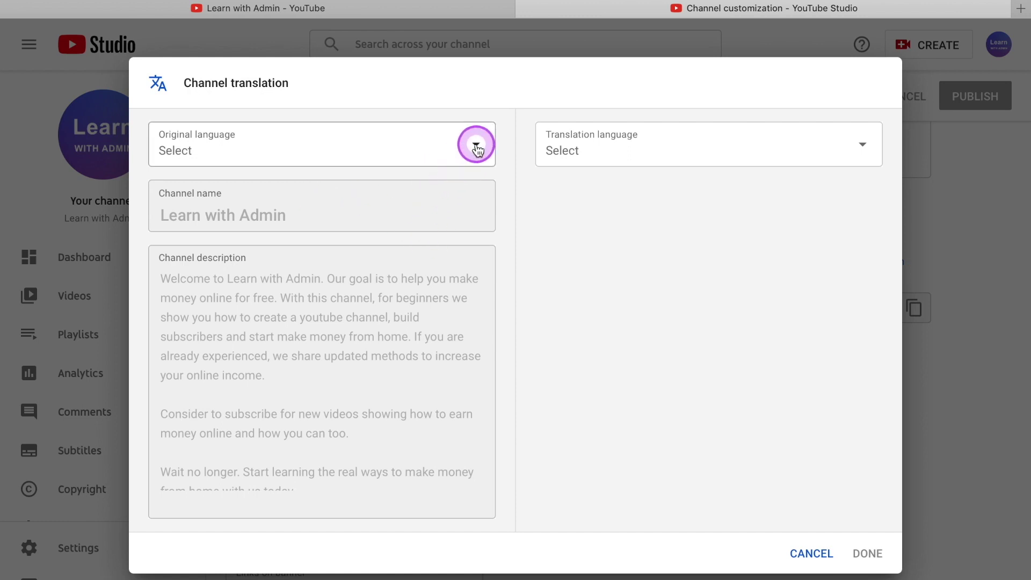
click(476, 145)
scroll(350, 330, down, 5)
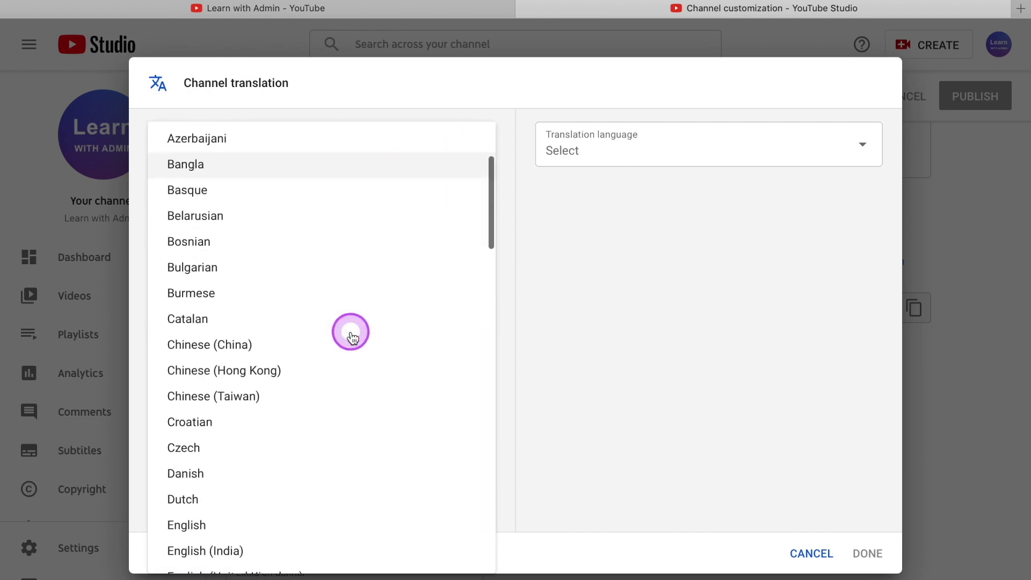
scroll(350, 332, down, 3)
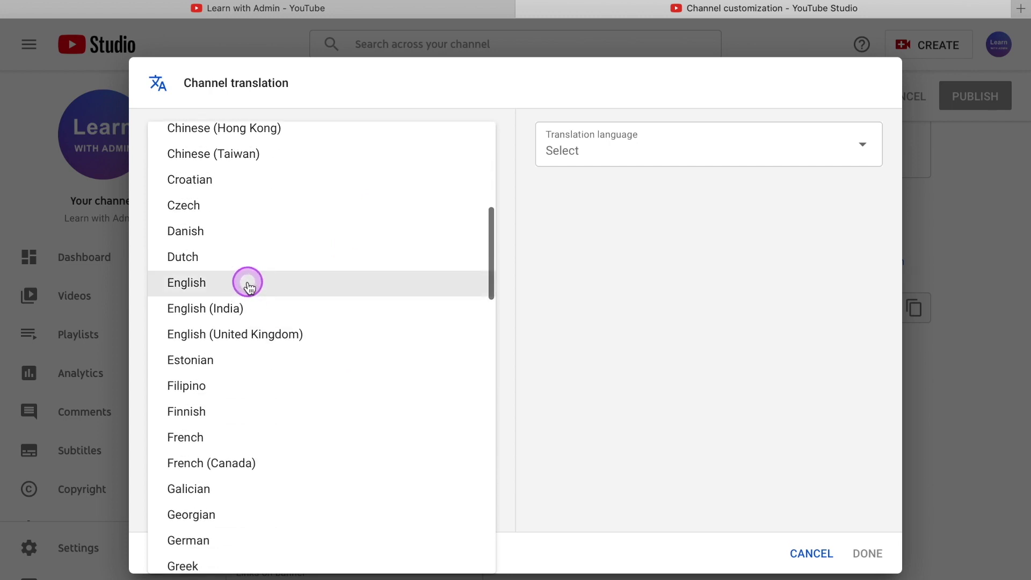
click(249, 280)
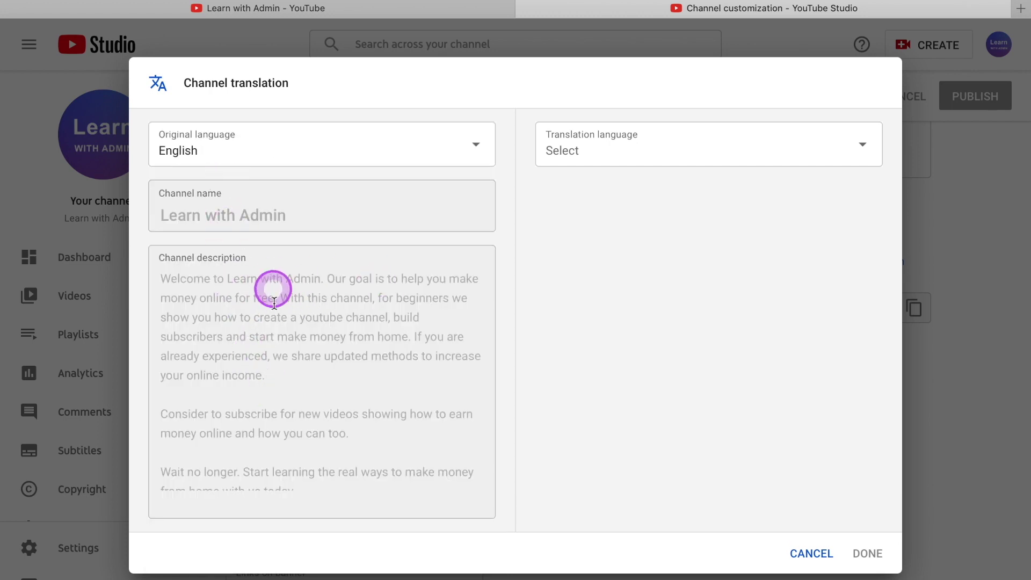
click(703, 150)
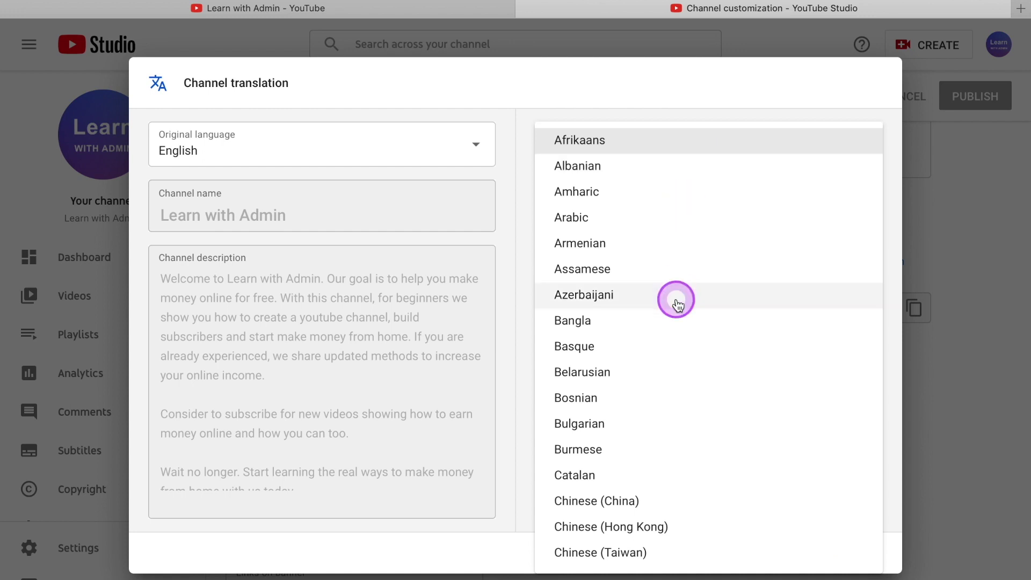
scroll(675, 300, down, 1)
scroll(678, 305, down, 7)
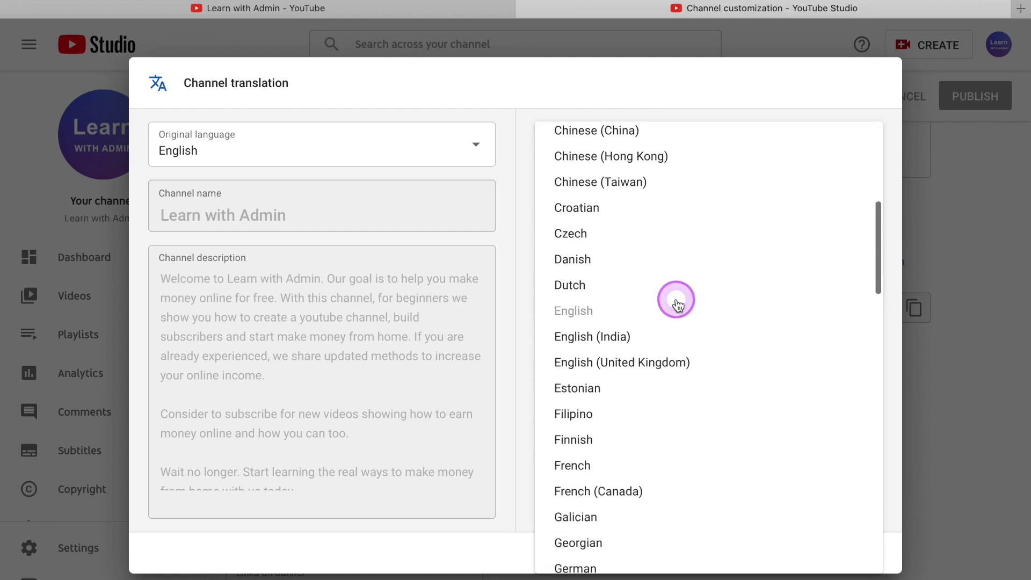
scroll(677, 304, down, 9)
click(635, 285)
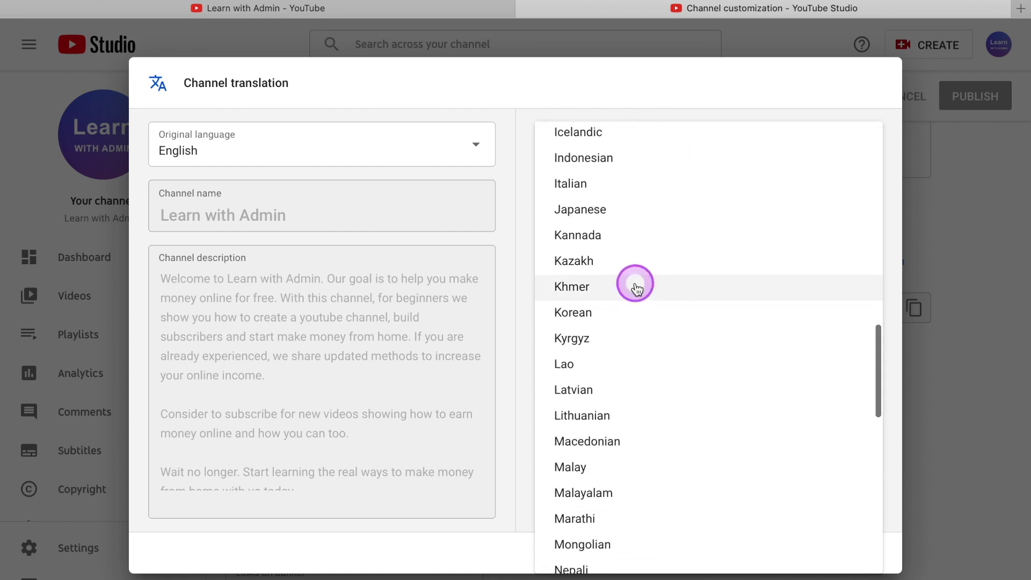
click(619, 211)
click(618, 290)
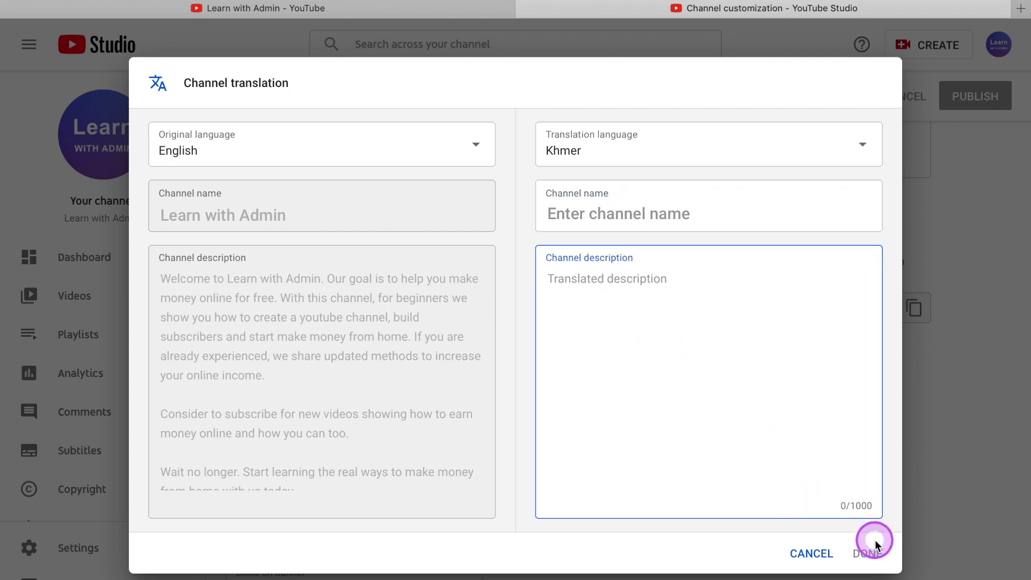
click(820, 557)
scroll(607, 417, down, 1)
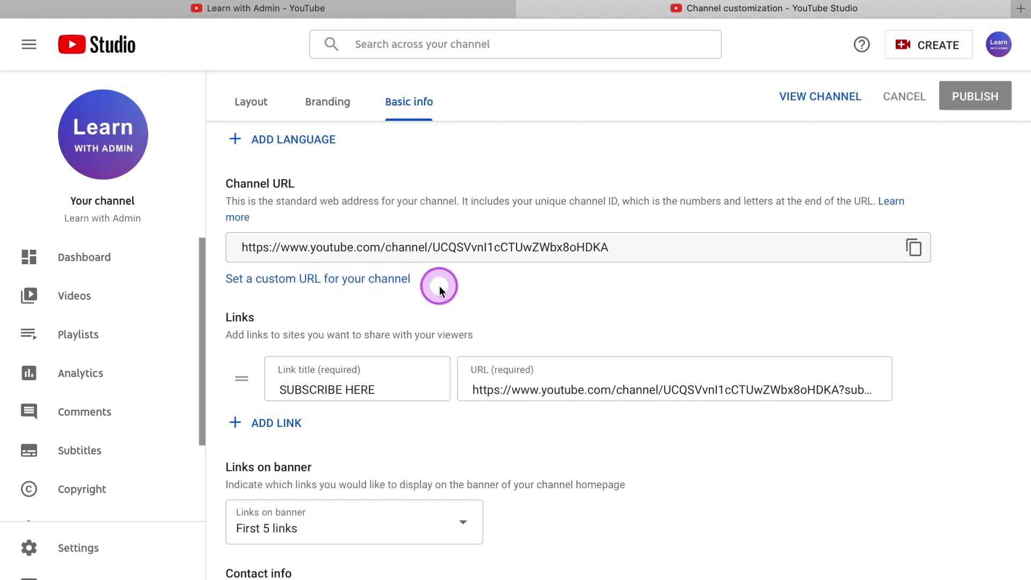
Select and confirm youtube.com/c/LearnwithAdmin as the channel's custom URL.
click(400, 282)
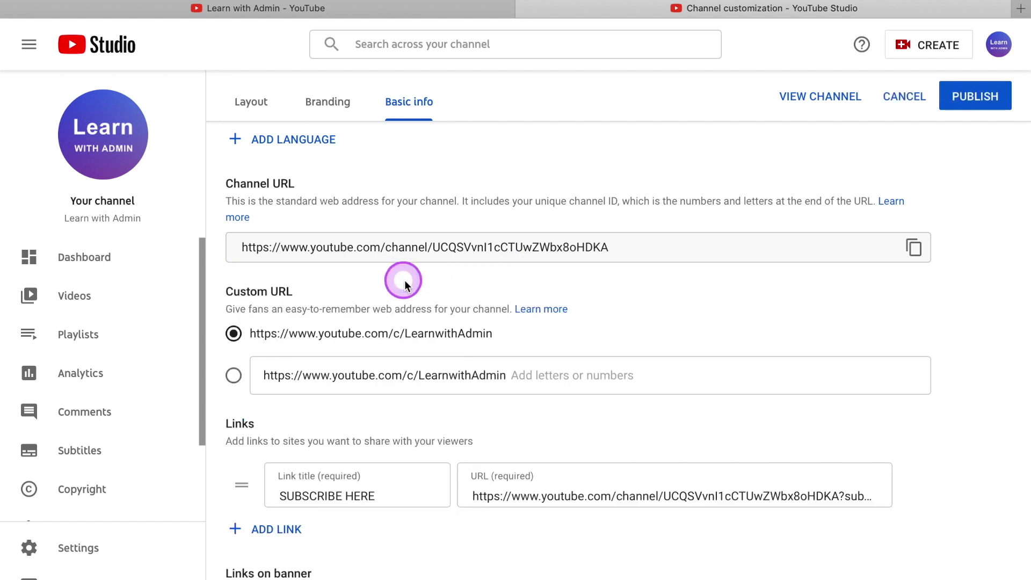
click(401, 326)
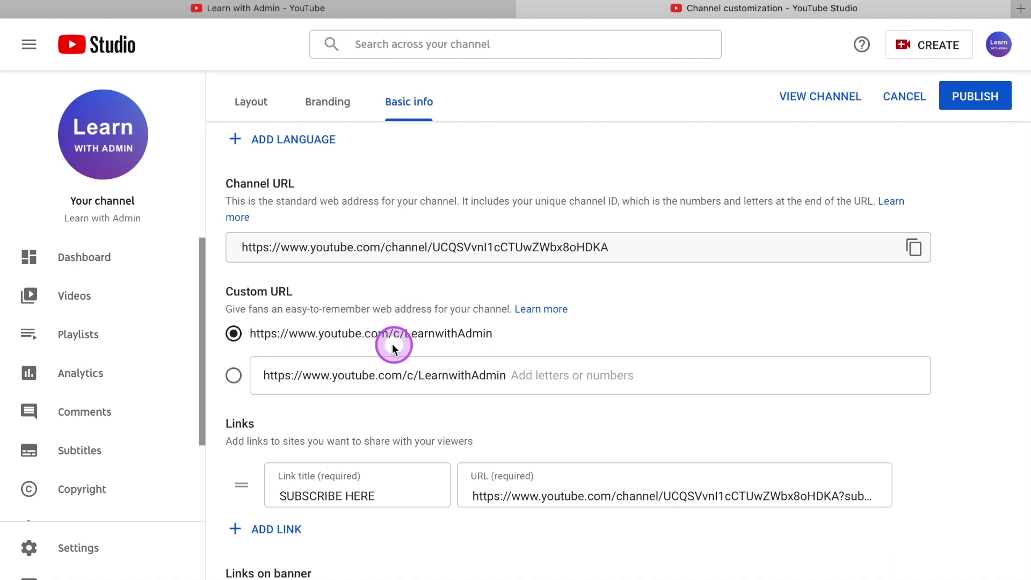
click(444, 378)
click(234, 376)
click(522, 376)
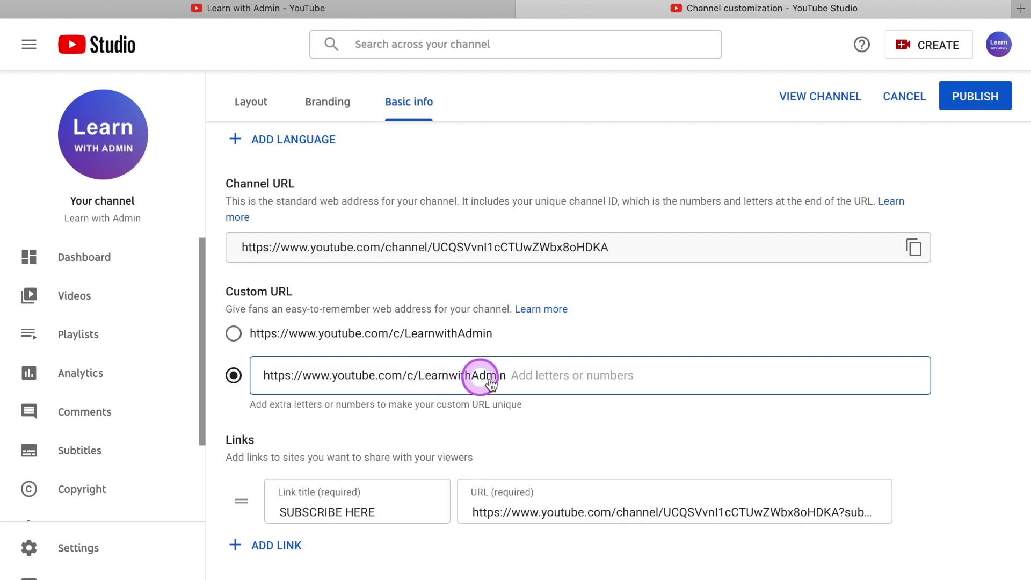
click(541, 422)
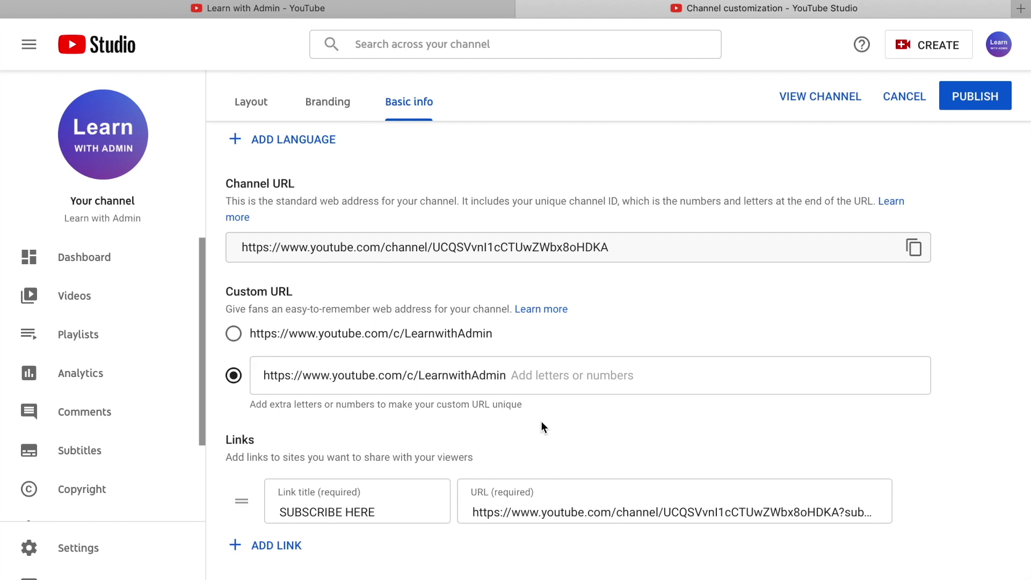
scroll(541, 421, down, 4)
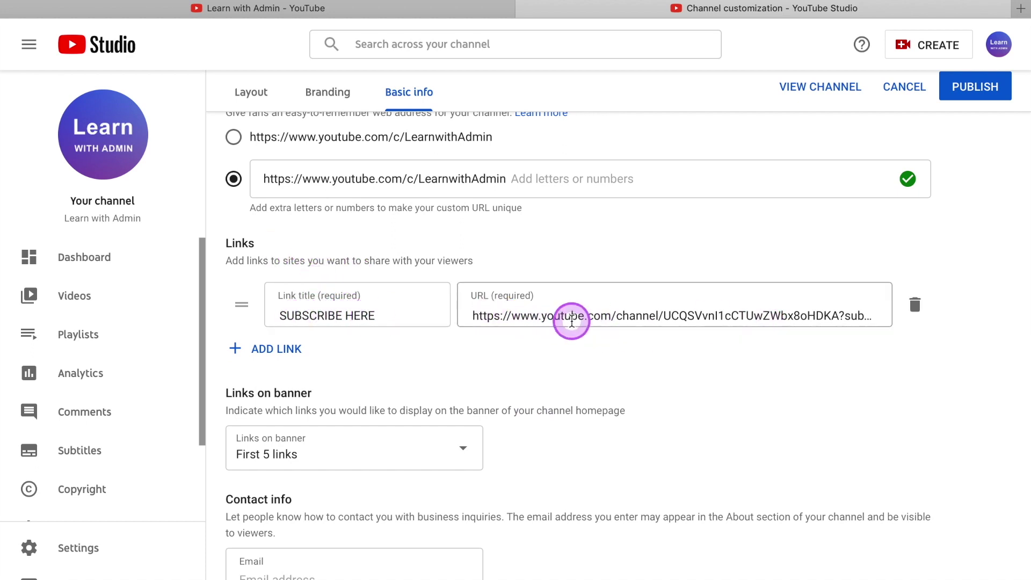
click(247, 8)
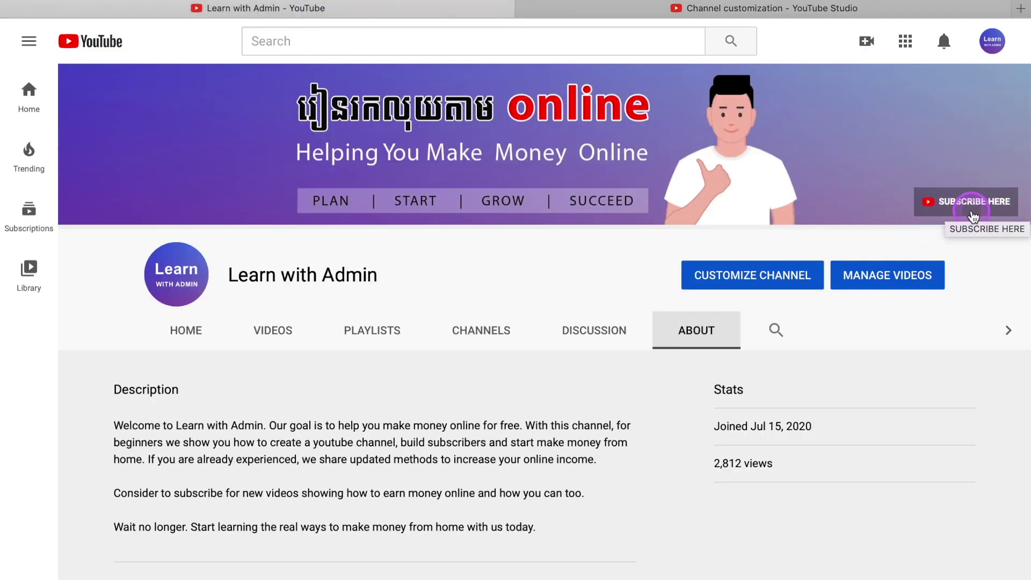
click(776, 8)
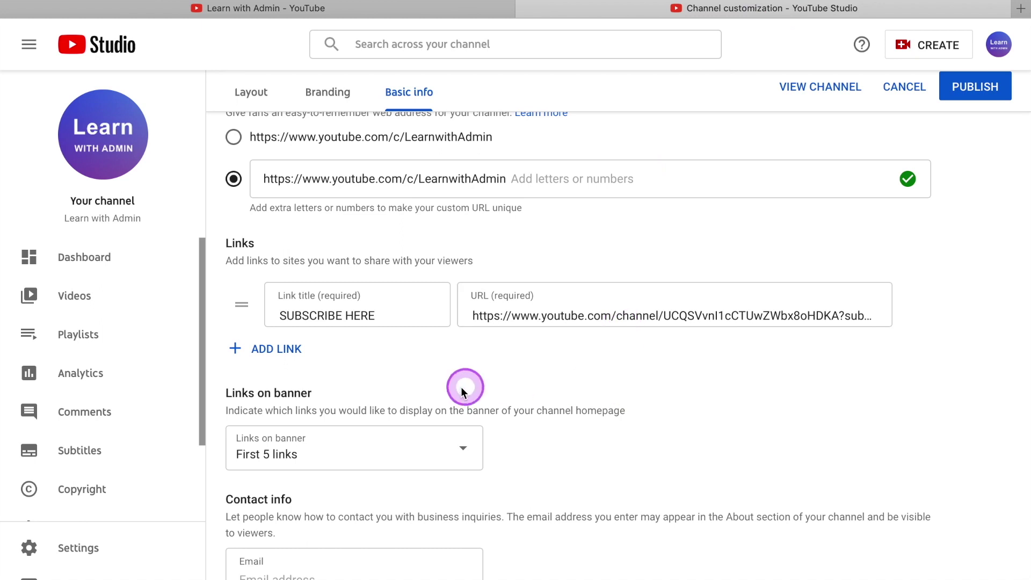
click(286, 354)
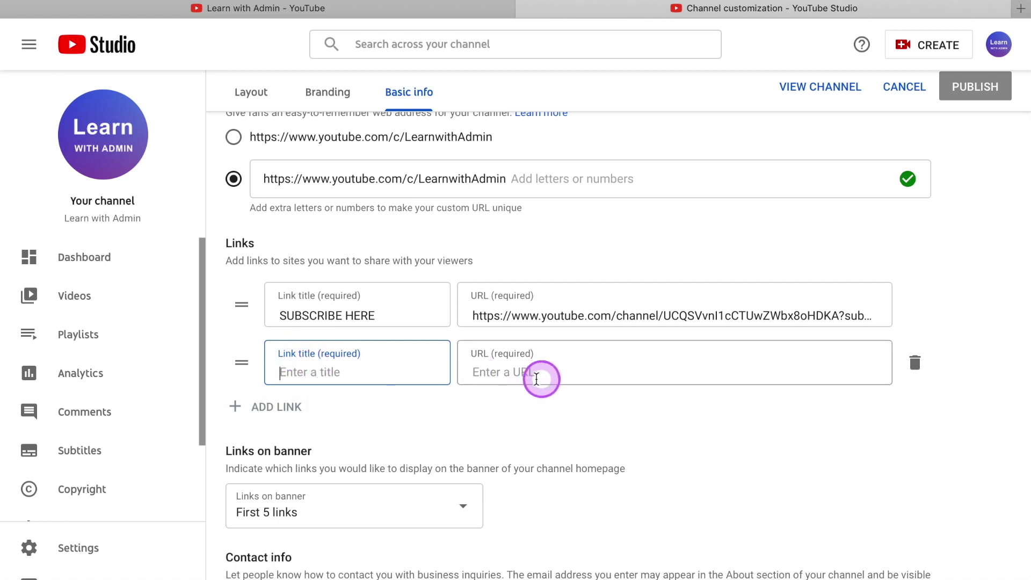
scroll(605, 422, down, 1)
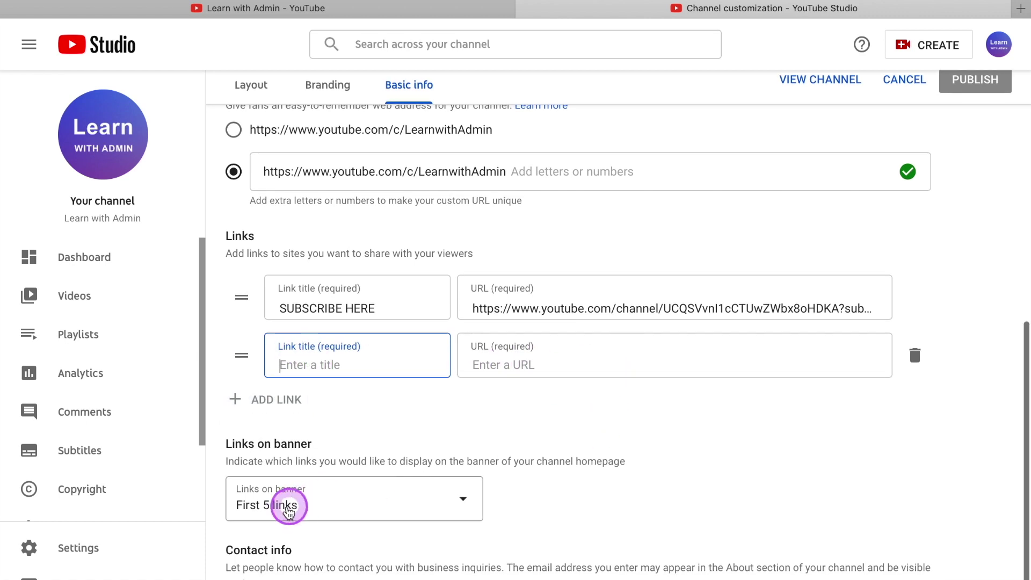
scroll(290, 499, down, 1)
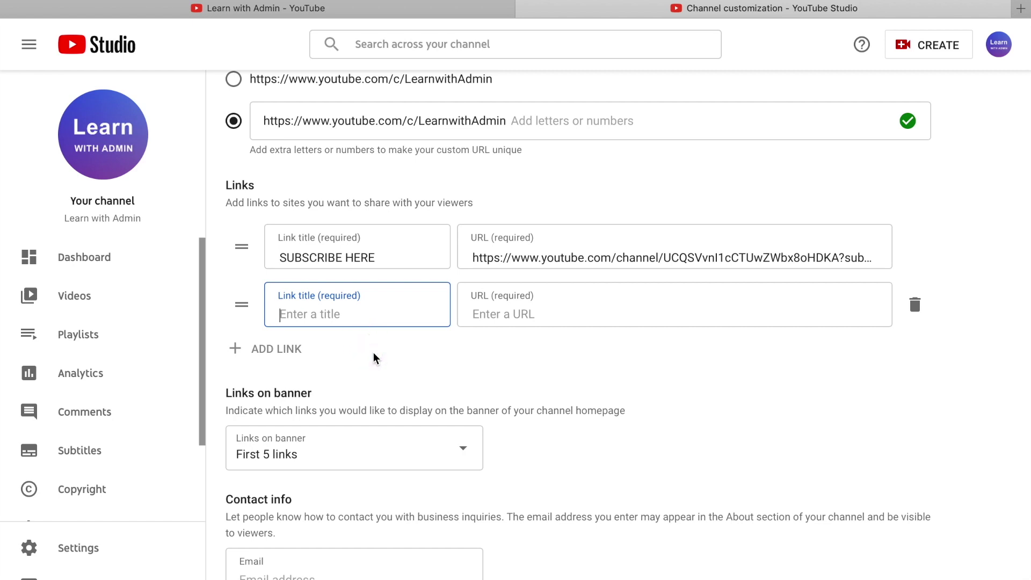
click(327, 9)
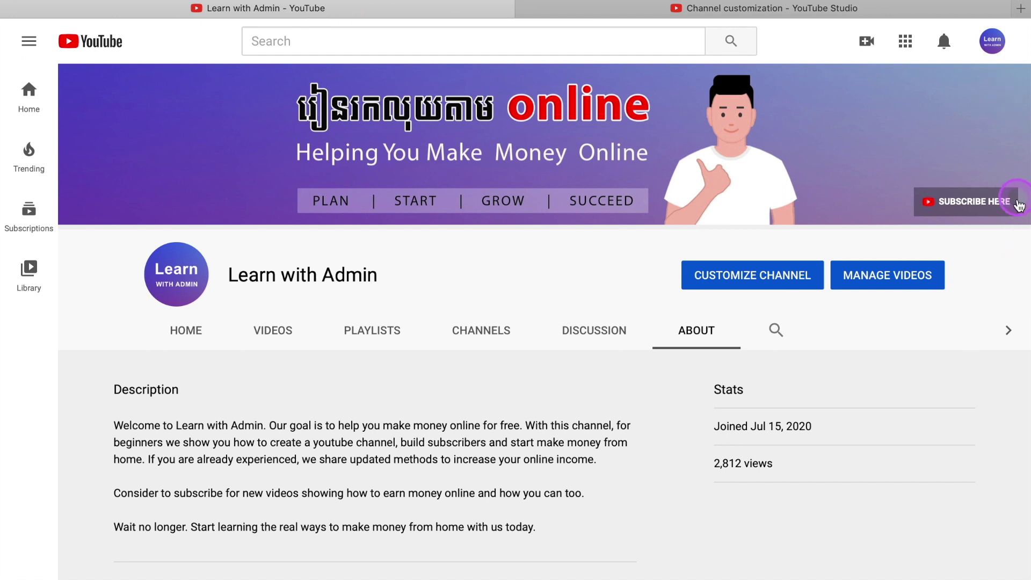
click(839, 21)
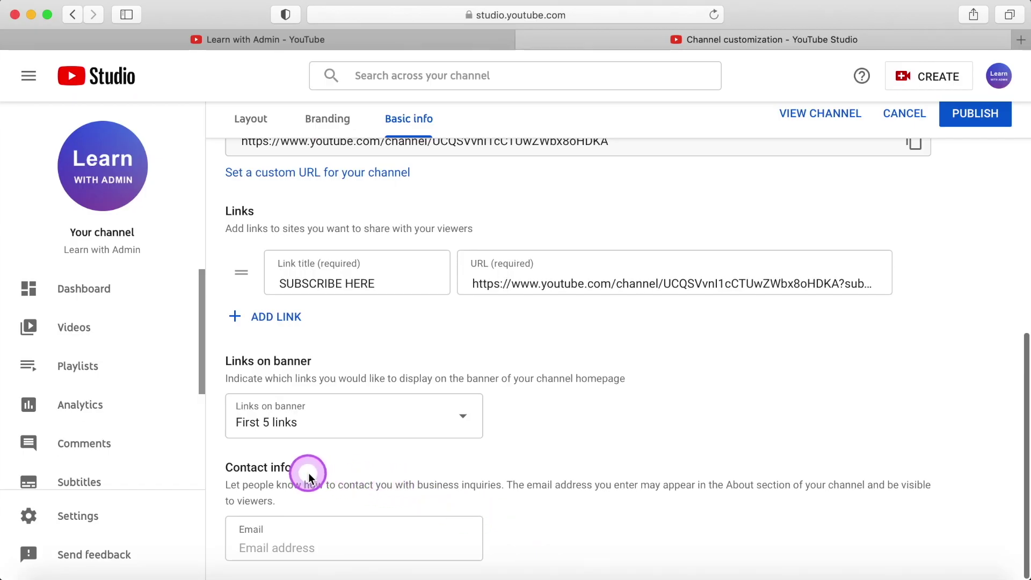
Enter the channel's business contact e-mail address in the Contact info Email field.
click(352, 543)
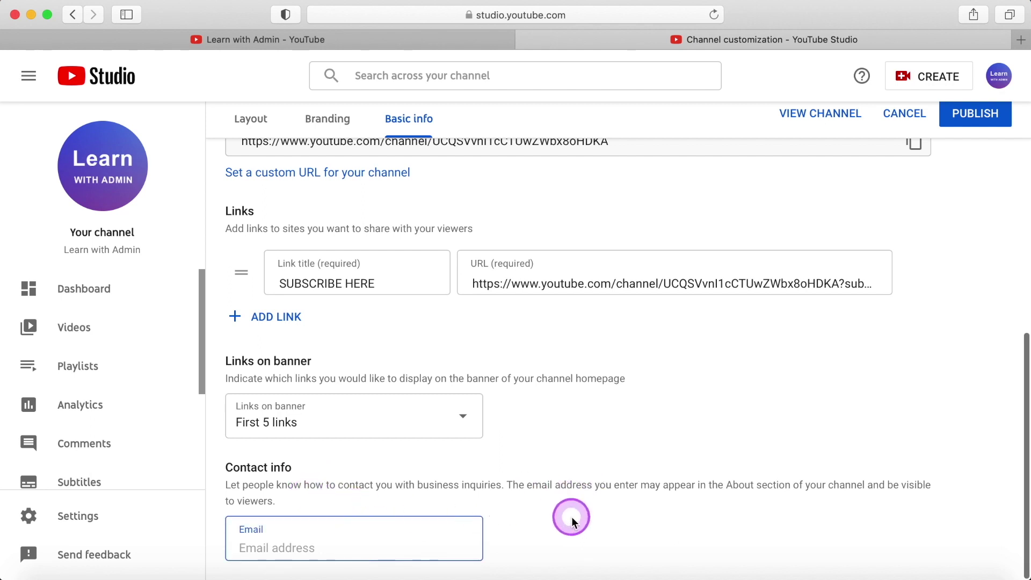
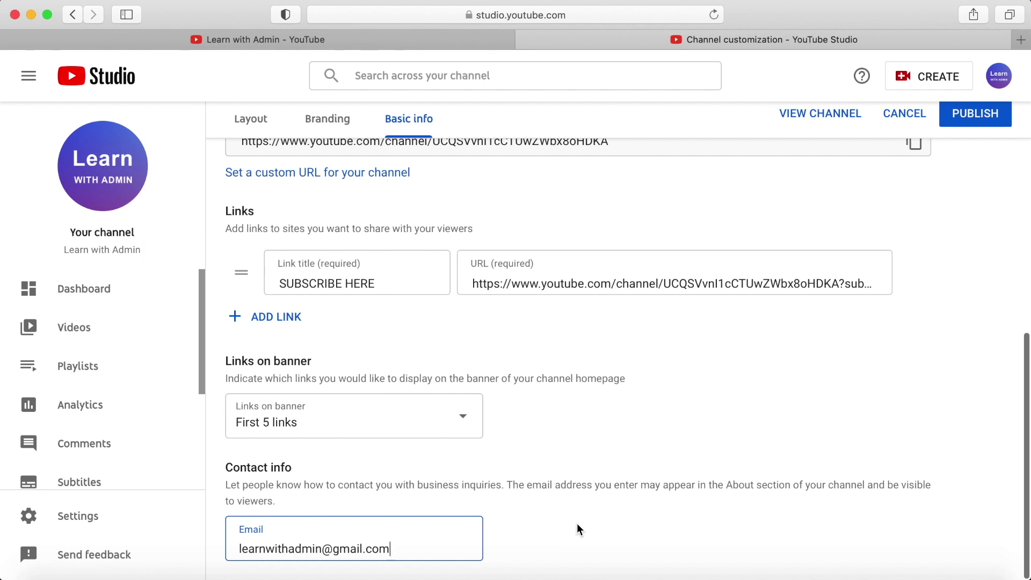
click(577, 523)
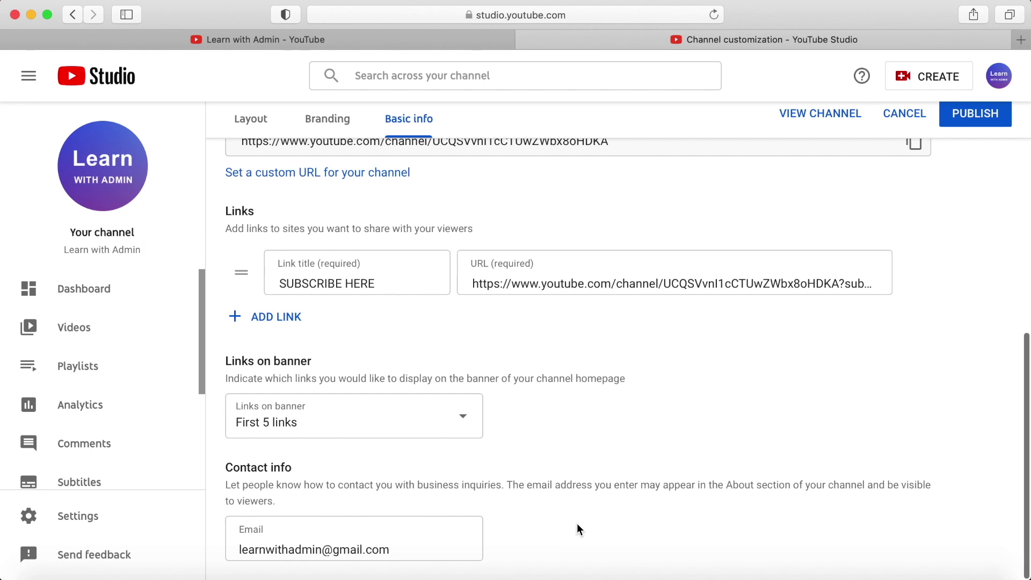
scroll(676, 504, up, 10)
Publish the customization changes, then review the channel's Layout sections.
click(665, 317)
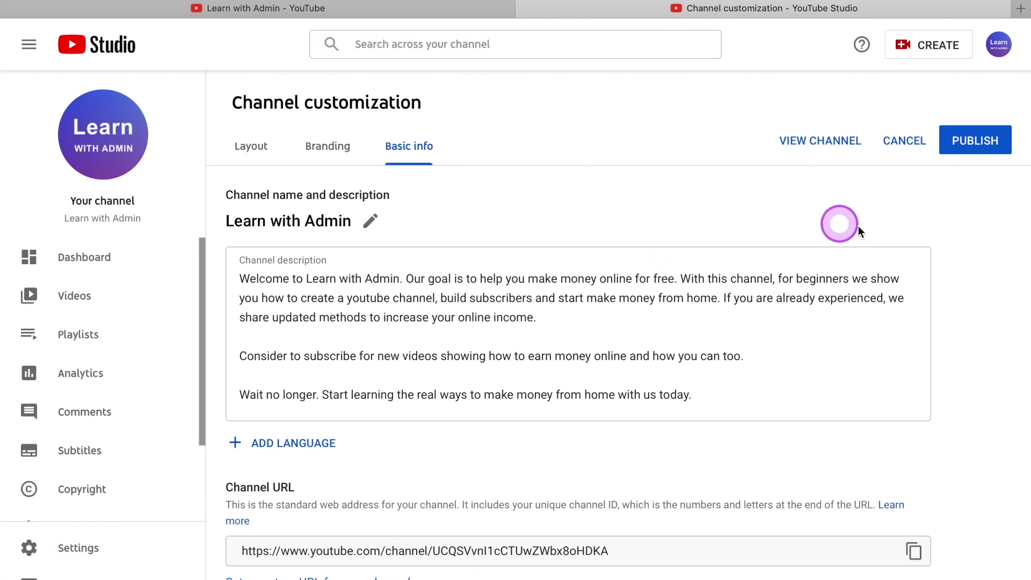
click(971, 147)
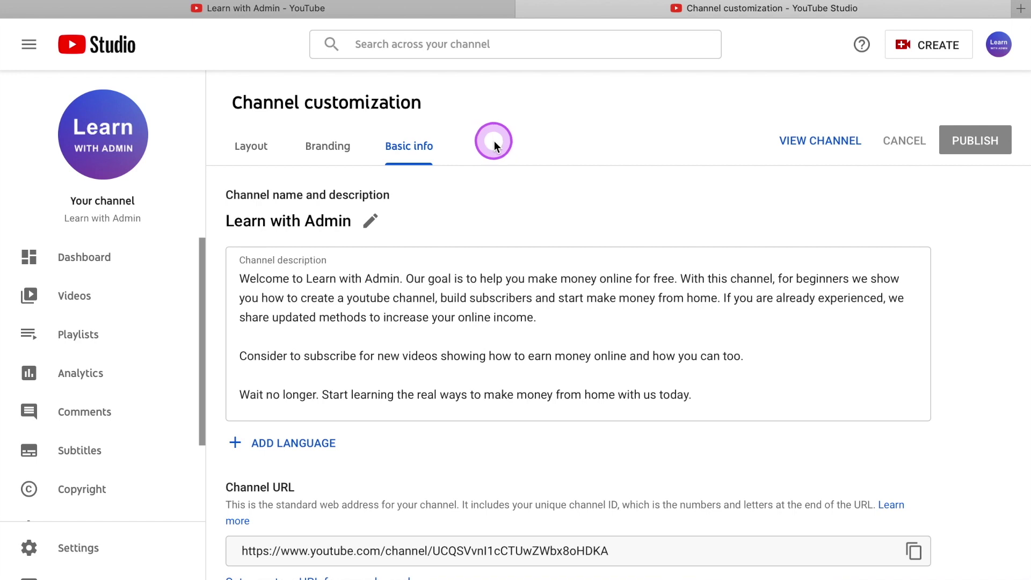
click(250, 148)
scroll(409, 246, down, 12)
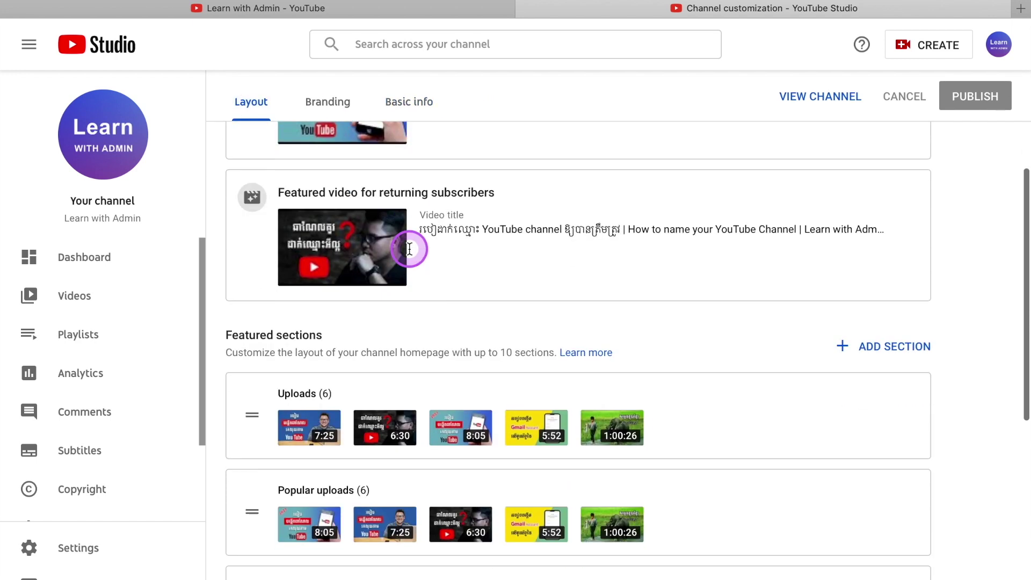
scroll(409, 249, up, 10)
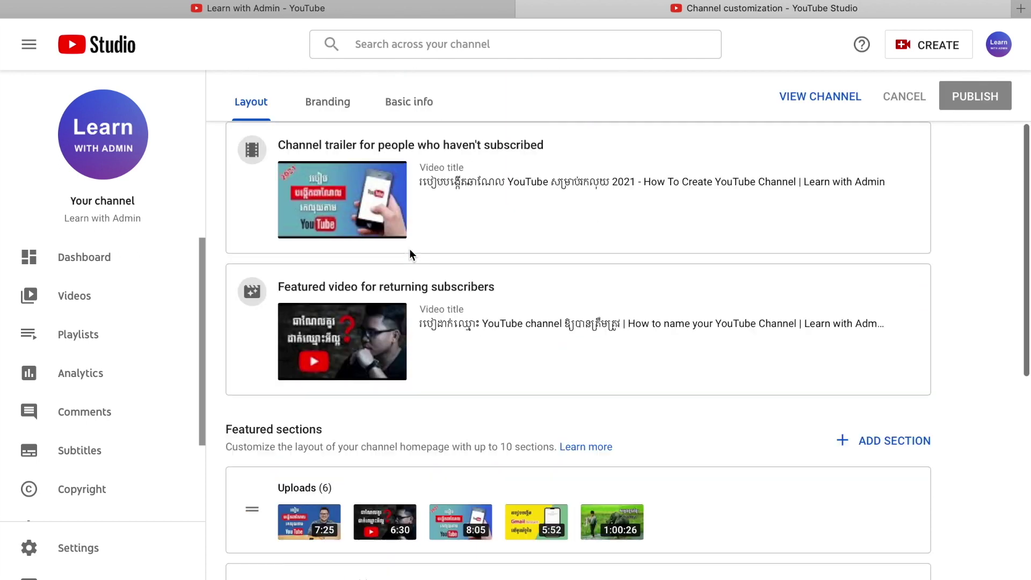
Review the Branding images and the Basic info name and description.
click(330, 109)
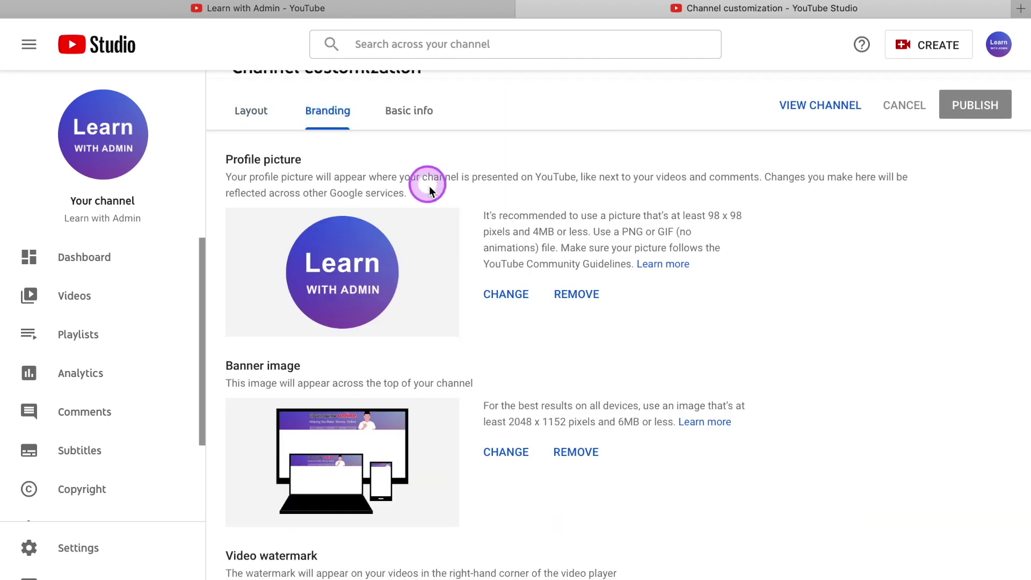
scroll(463, 288, down, 3)
scroll(463, 288, up, 4)
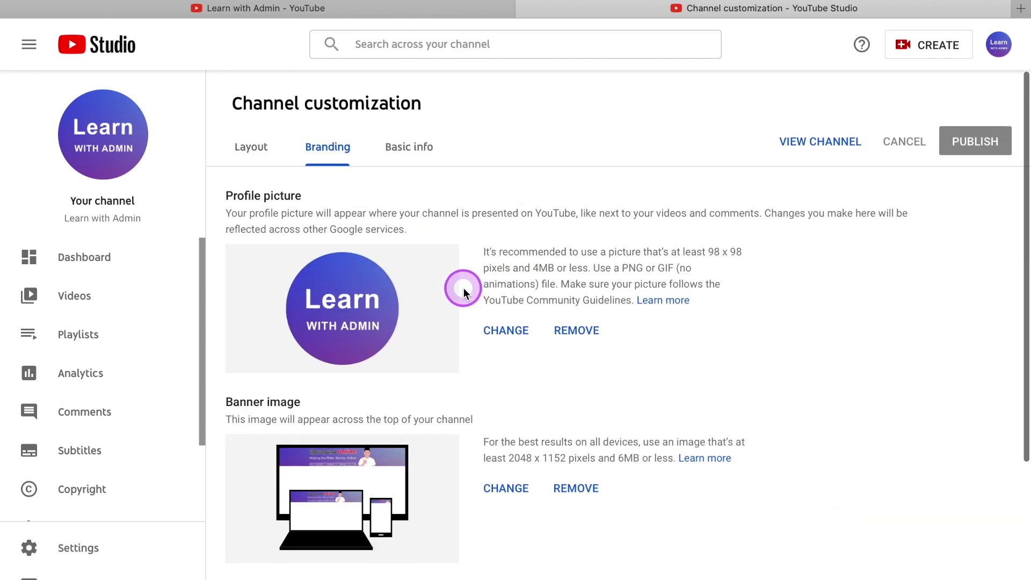
click(422, 153)
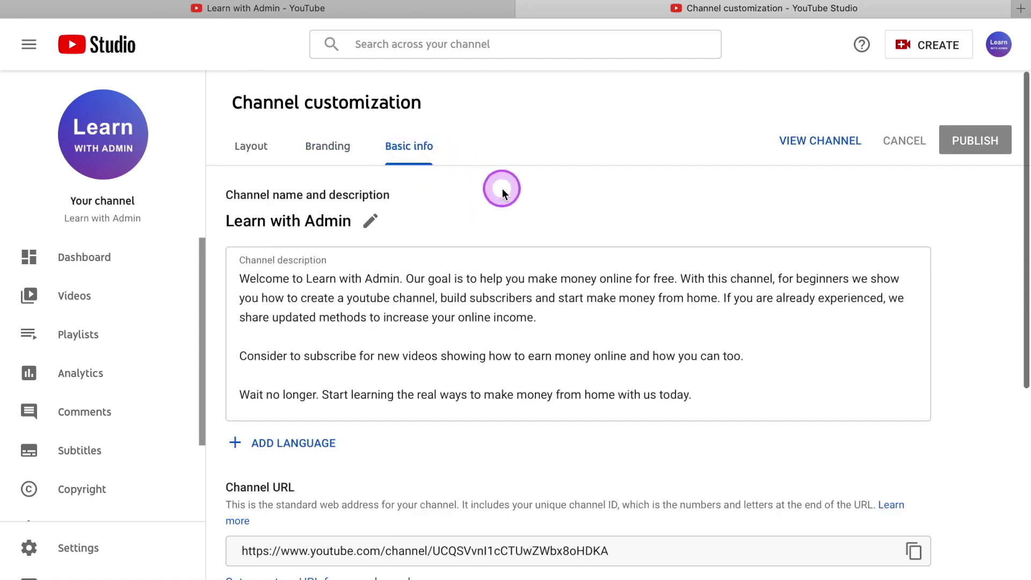
scroll(500, 220, down, 7)
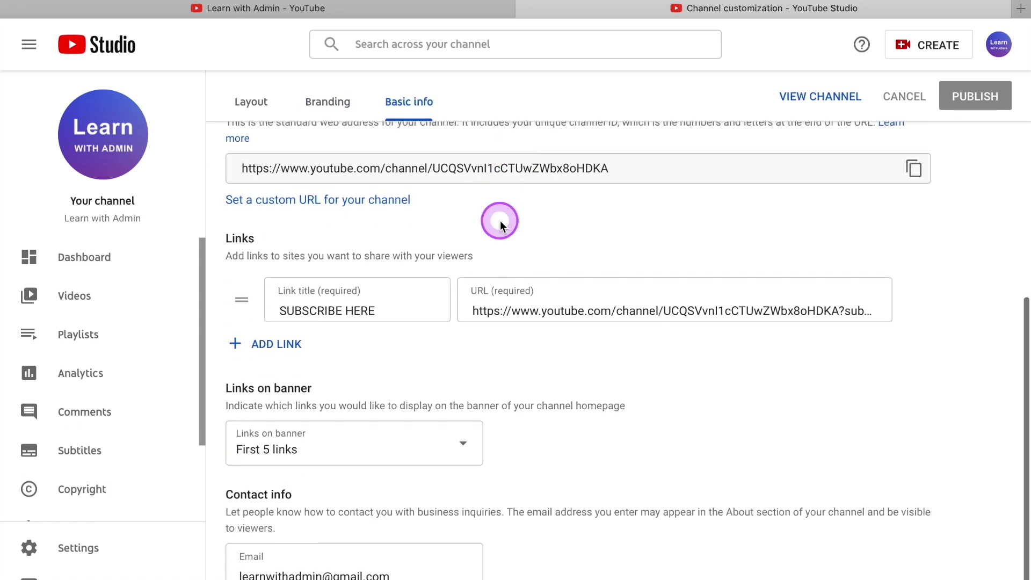
scroll(501, 220, up, 7)
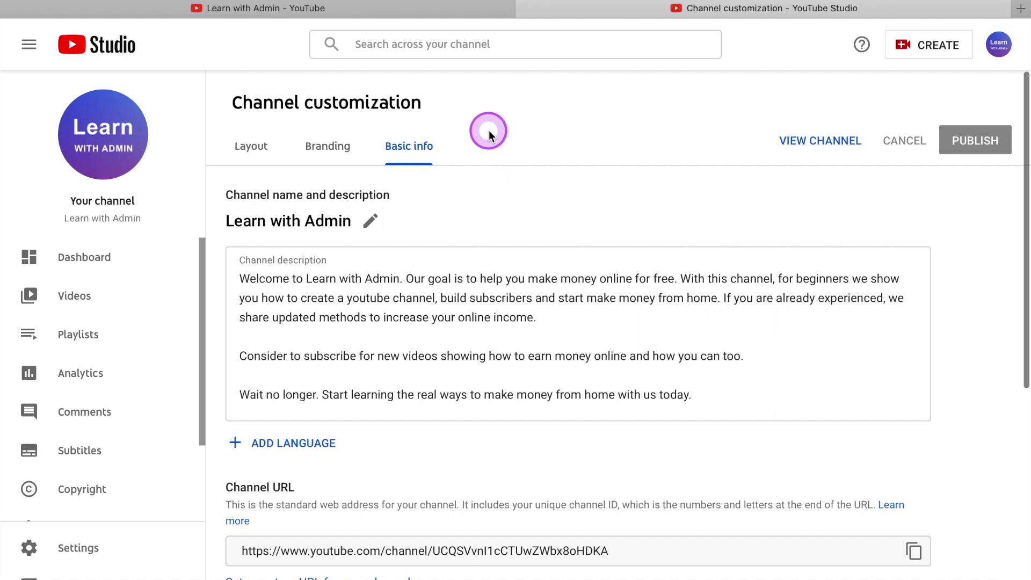